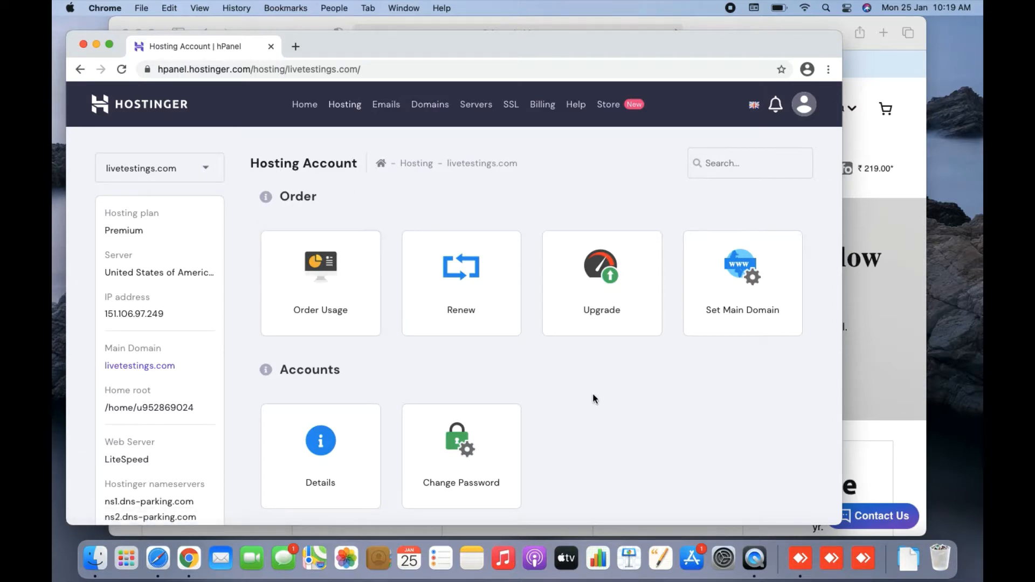
- Copy both Hostinger nameservers, ns1.dns-parking.com and ns2.dns-parking.com, from the livetestings.com hosting account details
scroll(593, 395, down, 4)
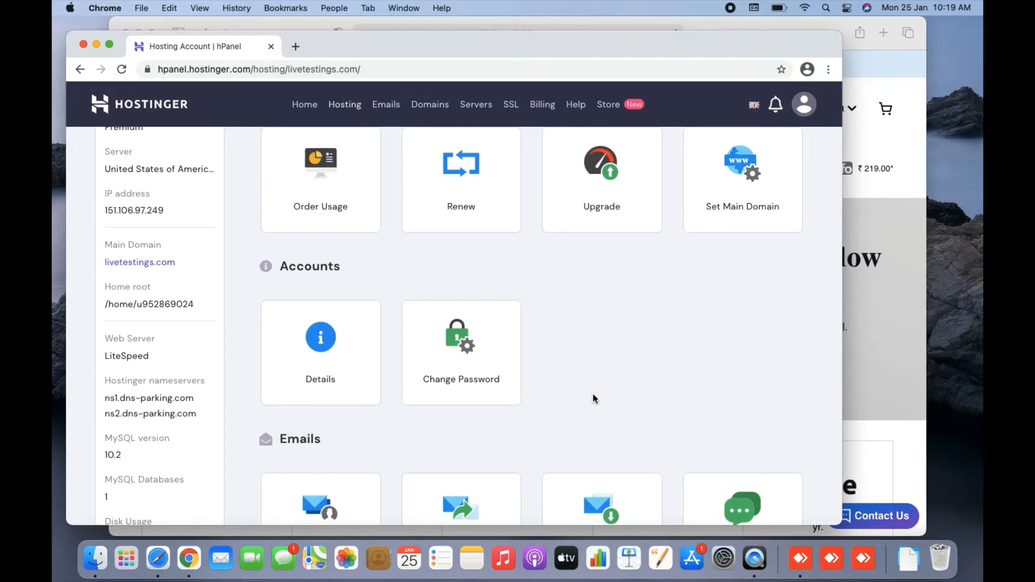
scroll(593, 398, up, 4)
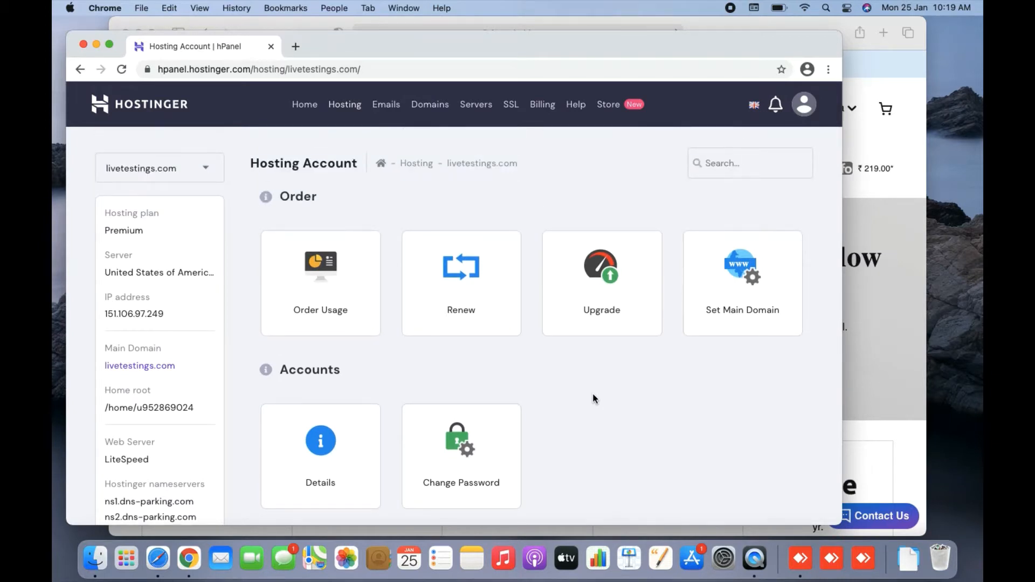
scroll(593, 399, down, 5)
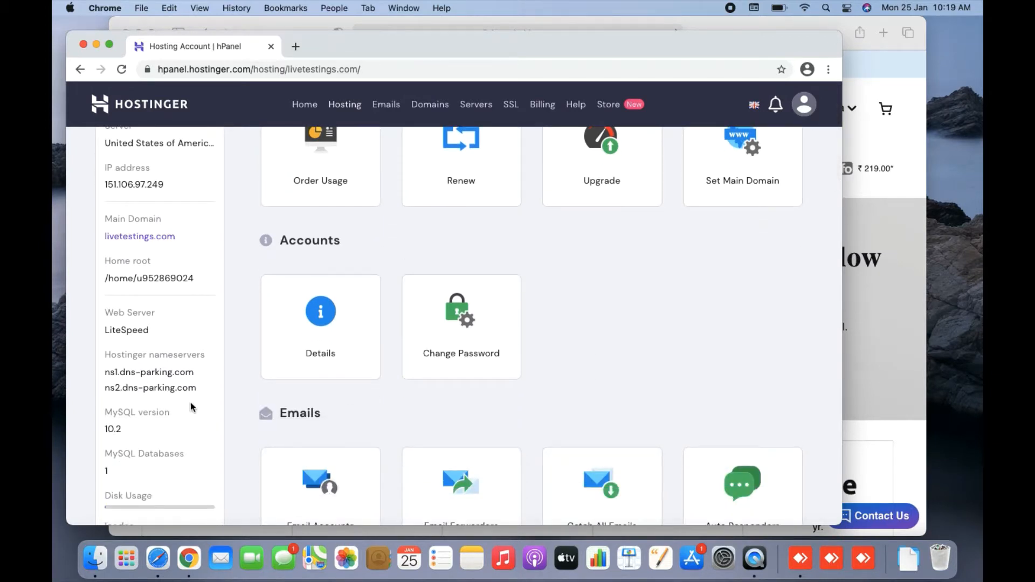
drag(207, 393, 108, 373)
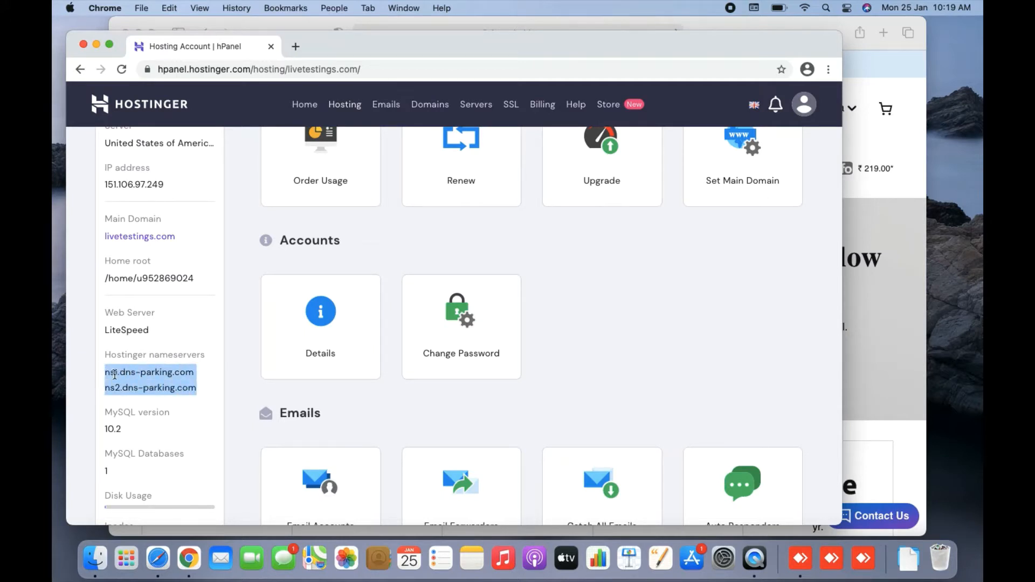
right_click(170, 374)
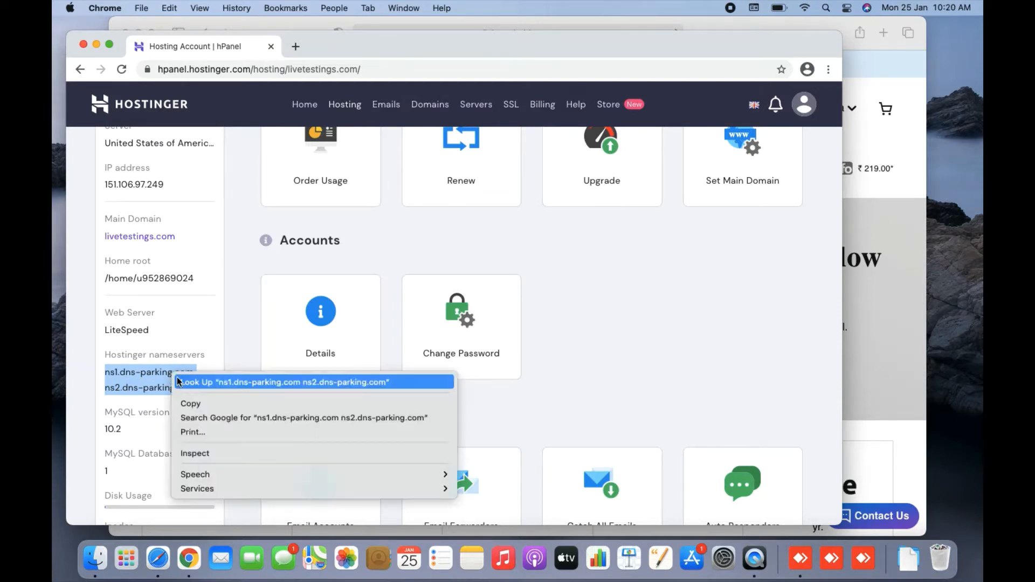
click(200, 402)
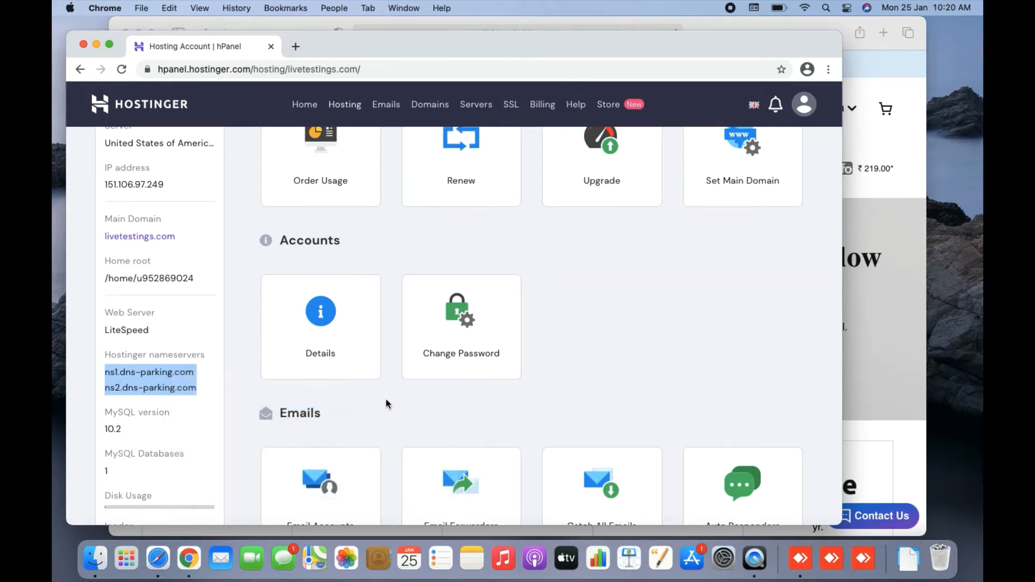
click(388, 399)
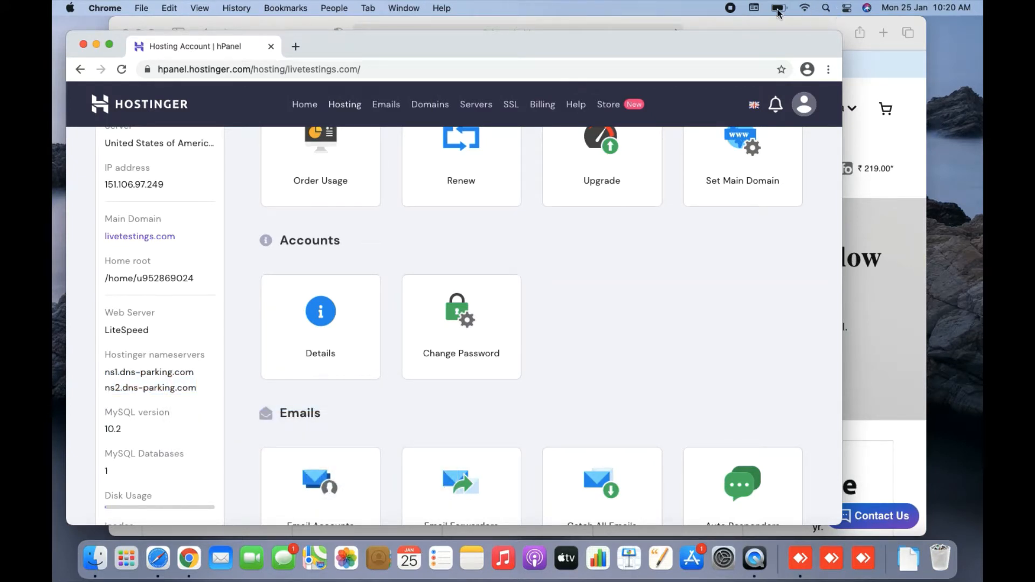
- Open TextEdit and paste the copied nameservers into a new document
click(826, 9)
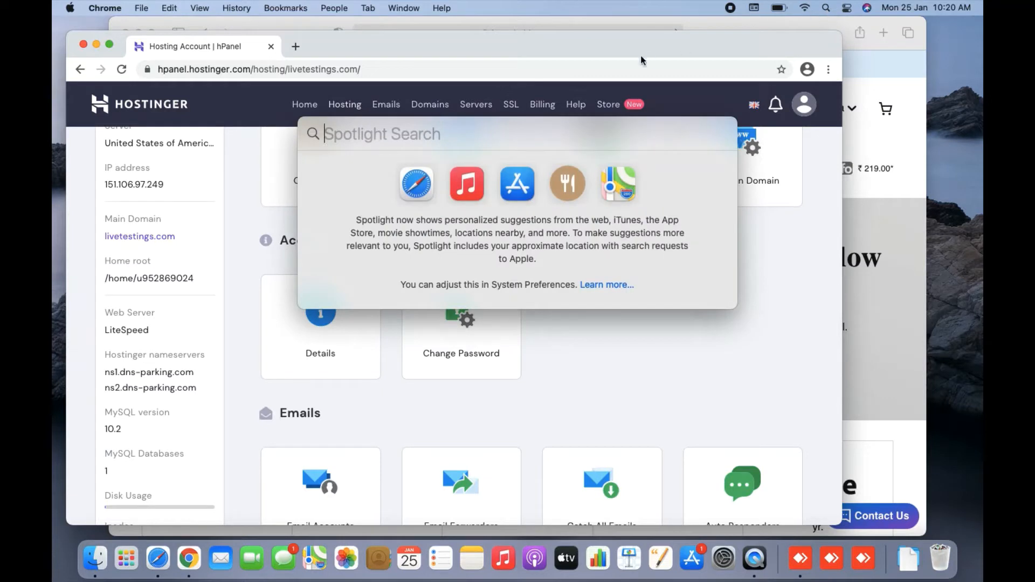
text(text)
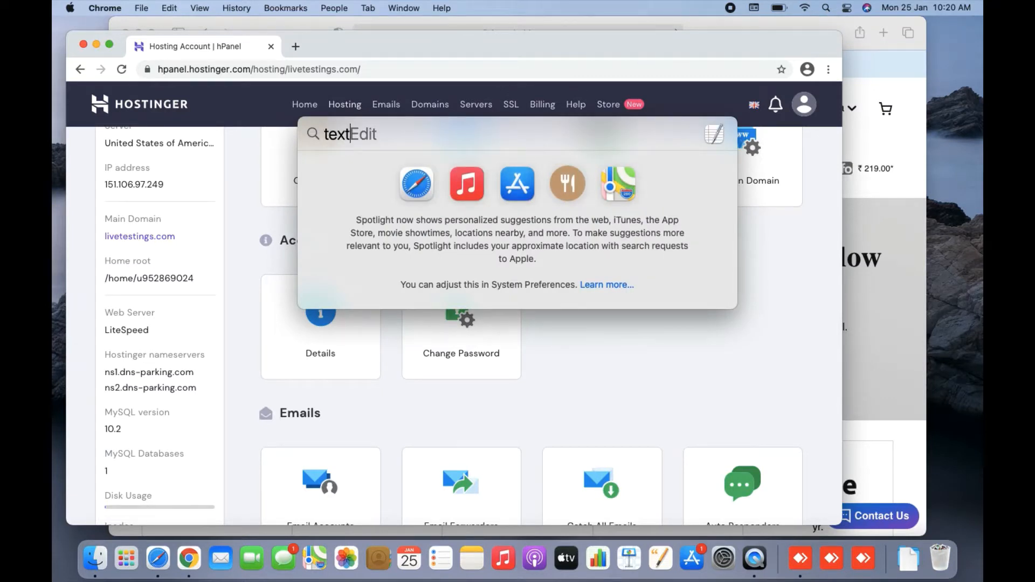
key(Return)
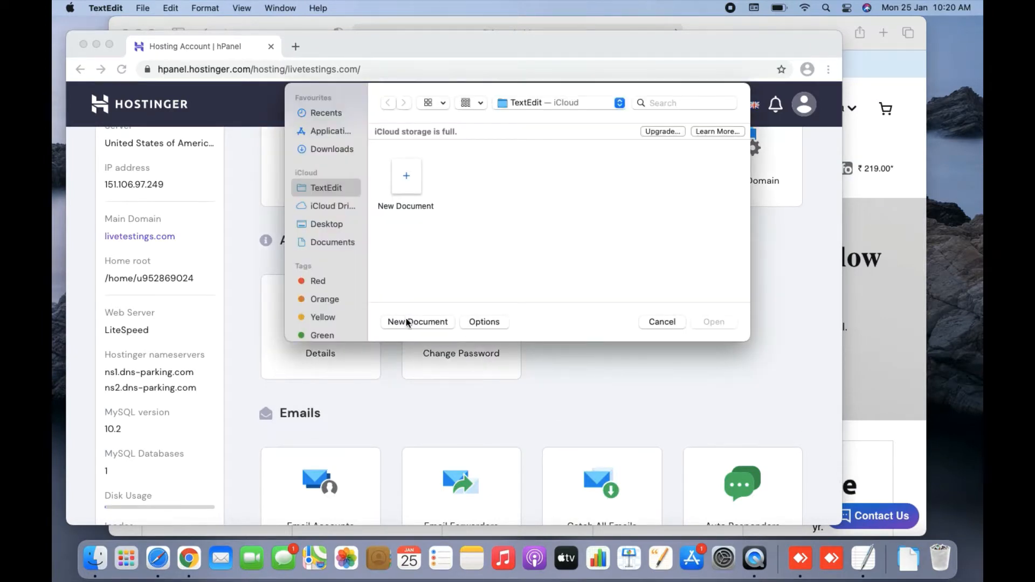
click(406, 322)
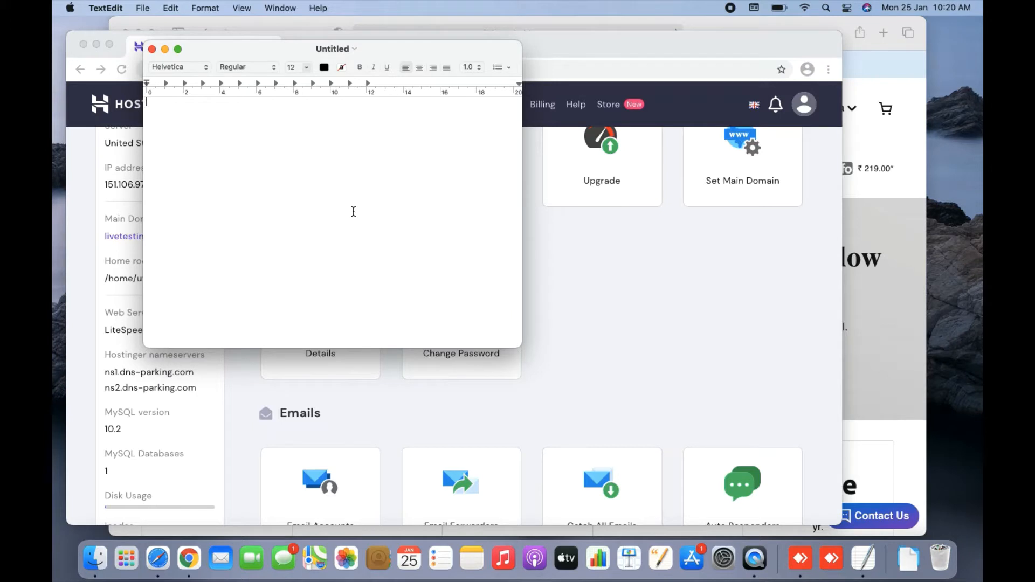
key(super+v)
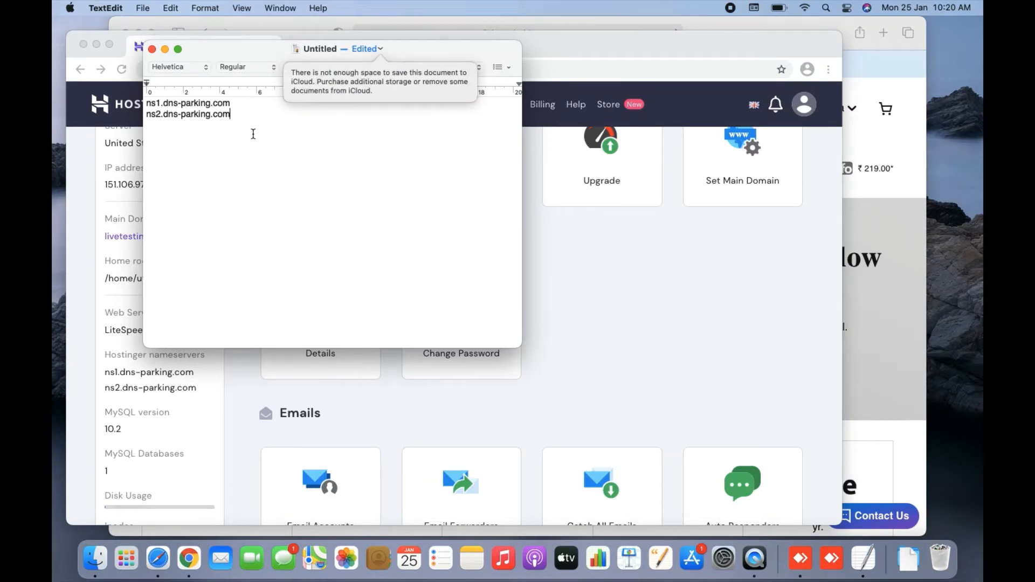
- Switch to the GoDaddy site in Safari and open the account's My Products page
click(565, 47)
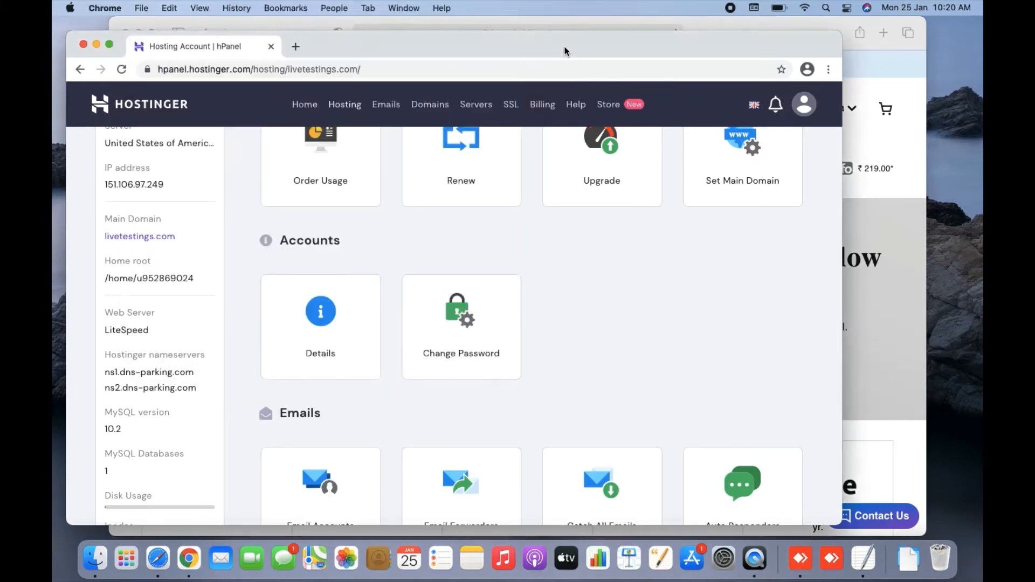
click(735, 26)
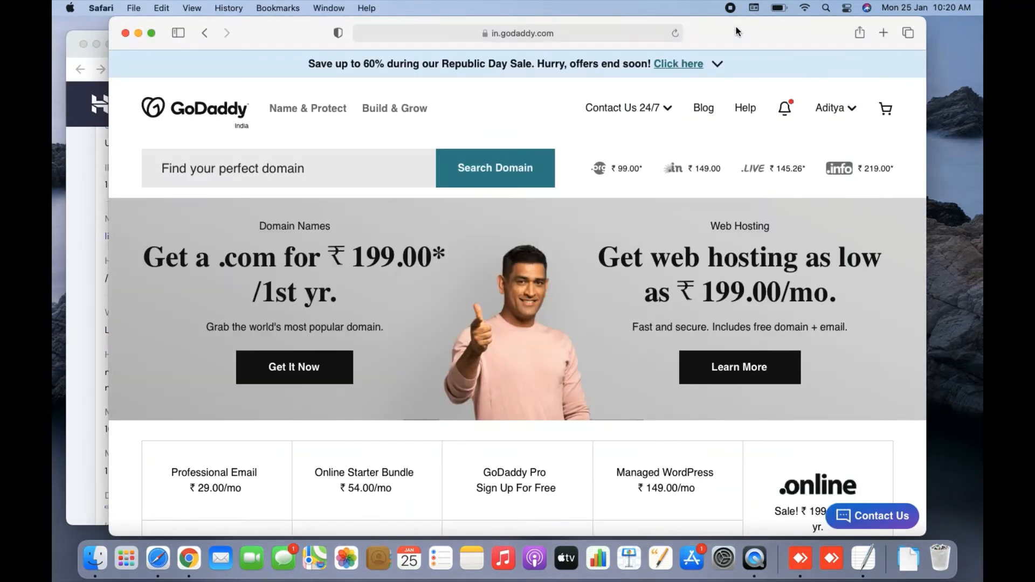
click(830, 109)
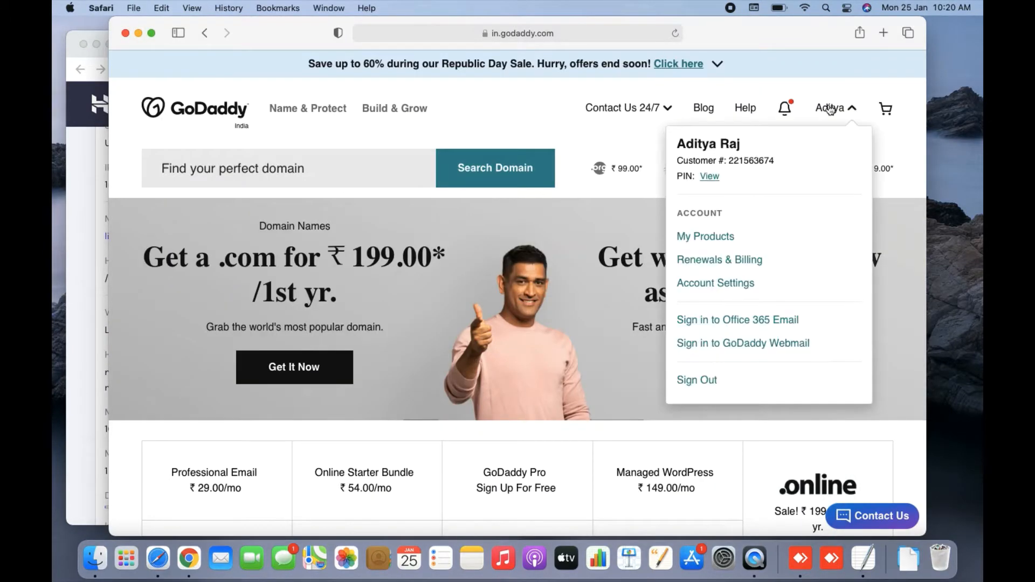
click(718, 239)
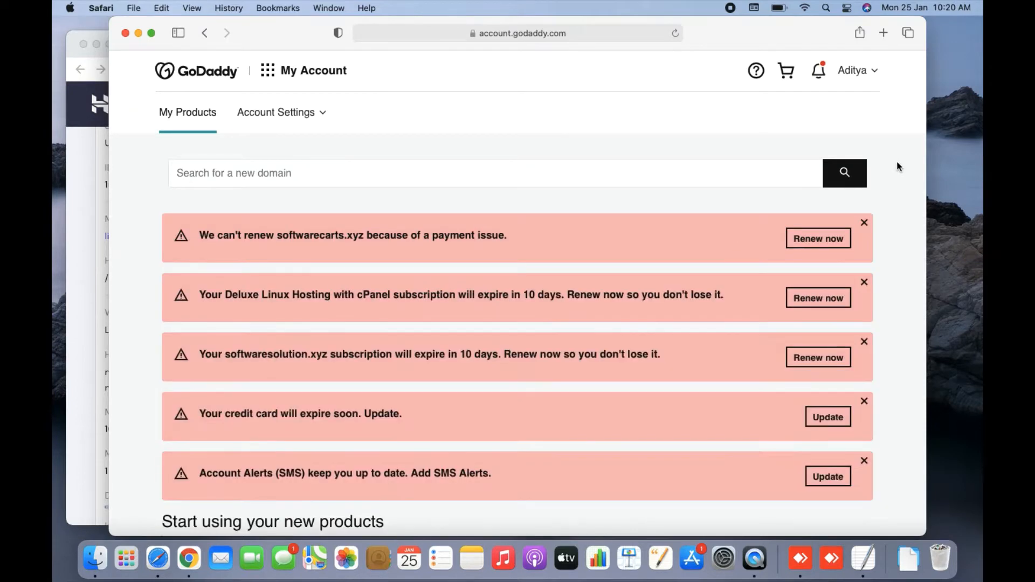
- Dismiss all the renewal, credit card and SMS alerts on the My Products page
click(865, 223)
click(864, 223)
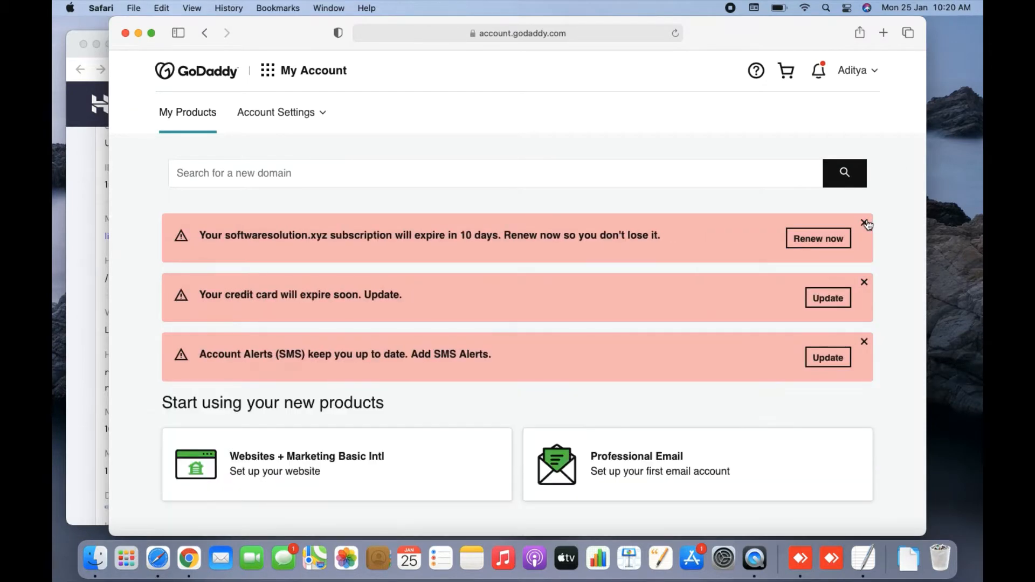
click(865, 223)
click(865, 224)
click(865, 223)
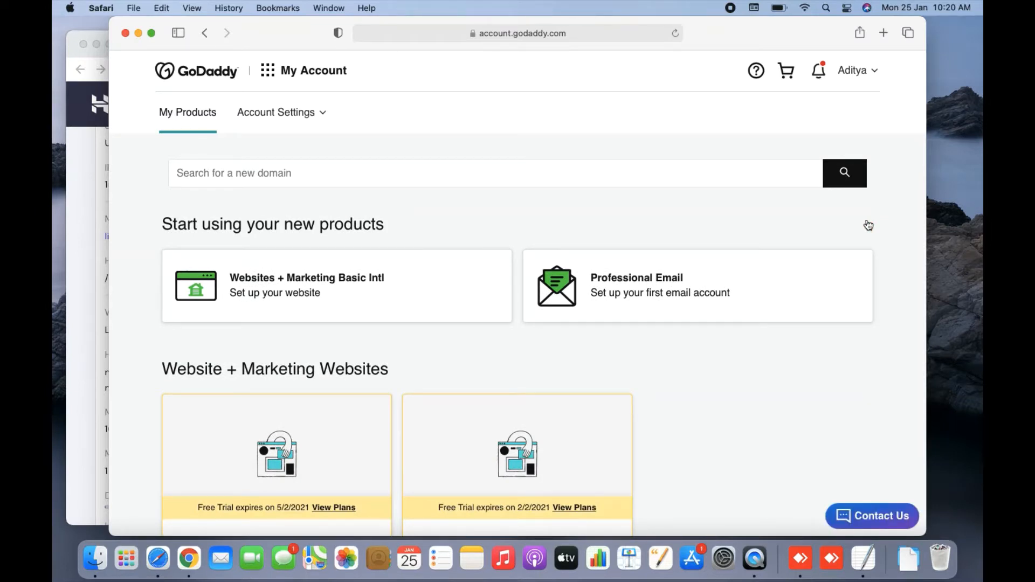
- Find onedigitalservice.xyz in the Domains list and copy its domain name
scroll(792, 221, down, 5)
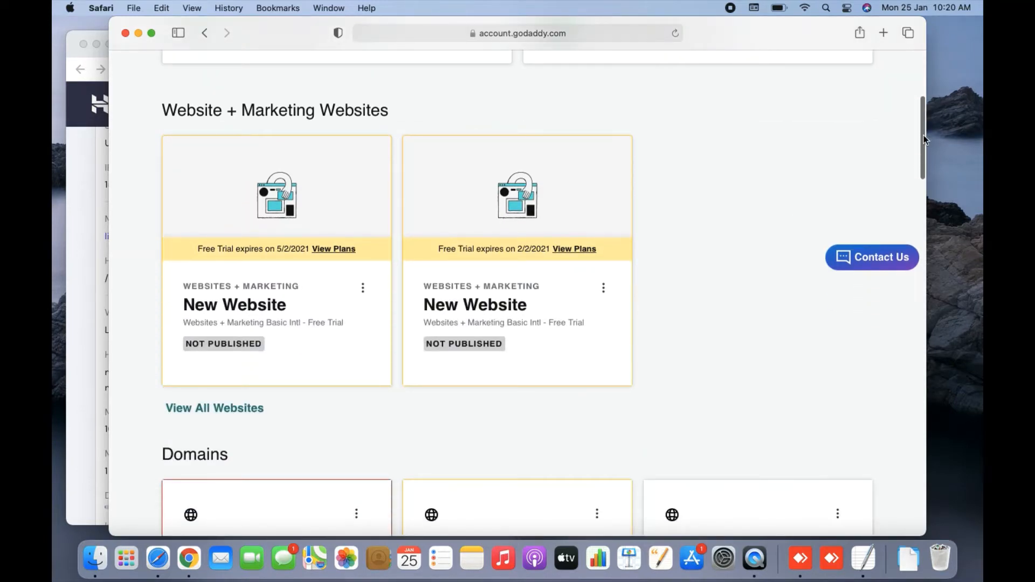
drag(923, 138, 923, 348)
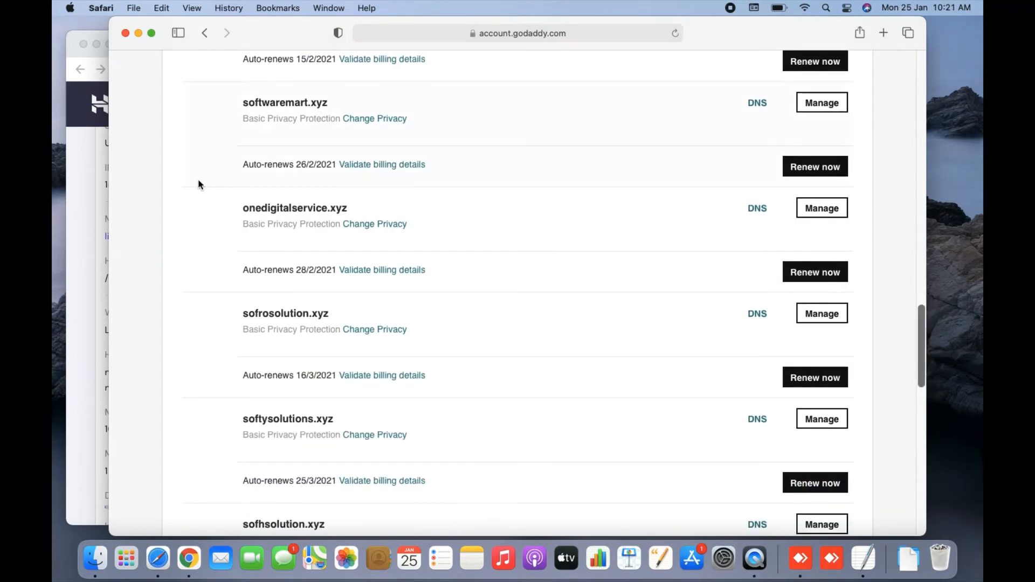
drag(242, 209, 354, 210)
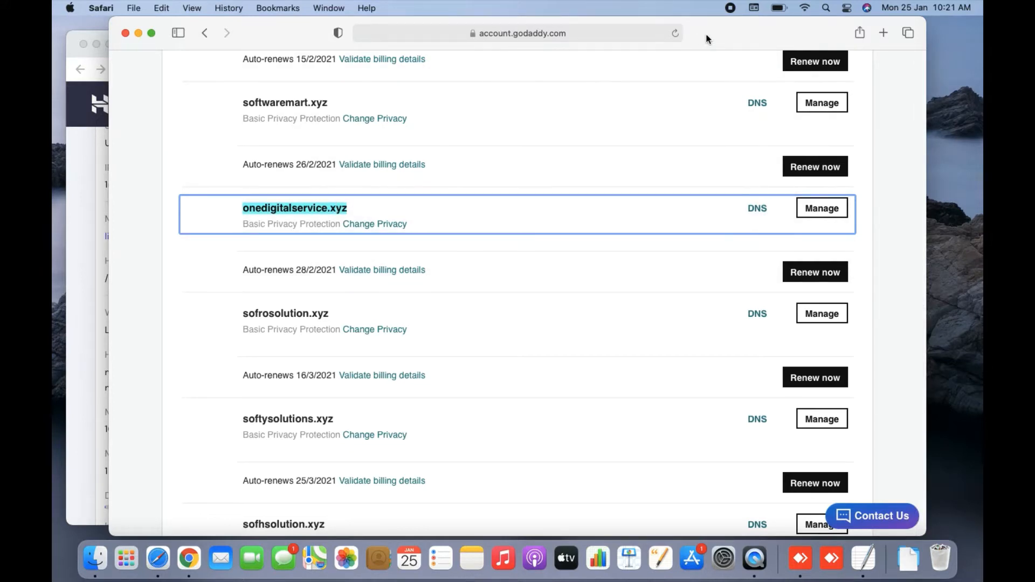
right_click(274, 214)
click(322, 247)
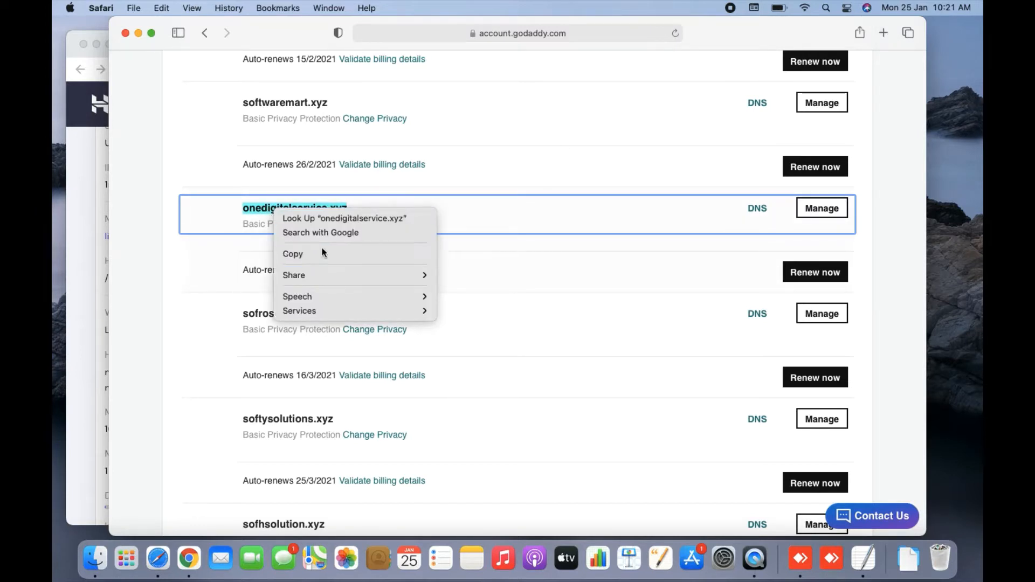
- Load the onedigitalservice.xyz website in a new browser tab to view it, declining the incoming call
click(884, 32)
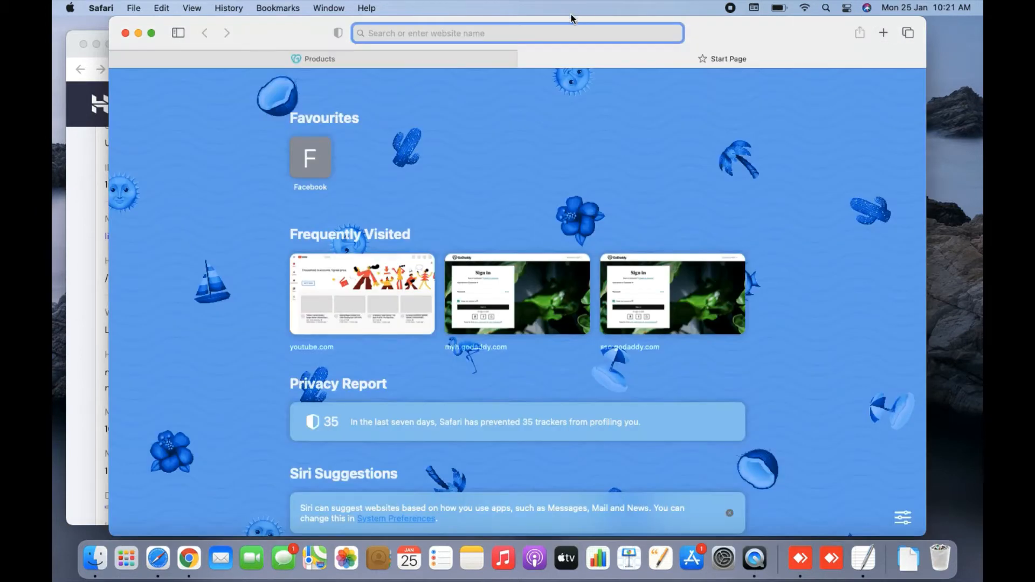
key(super+v)
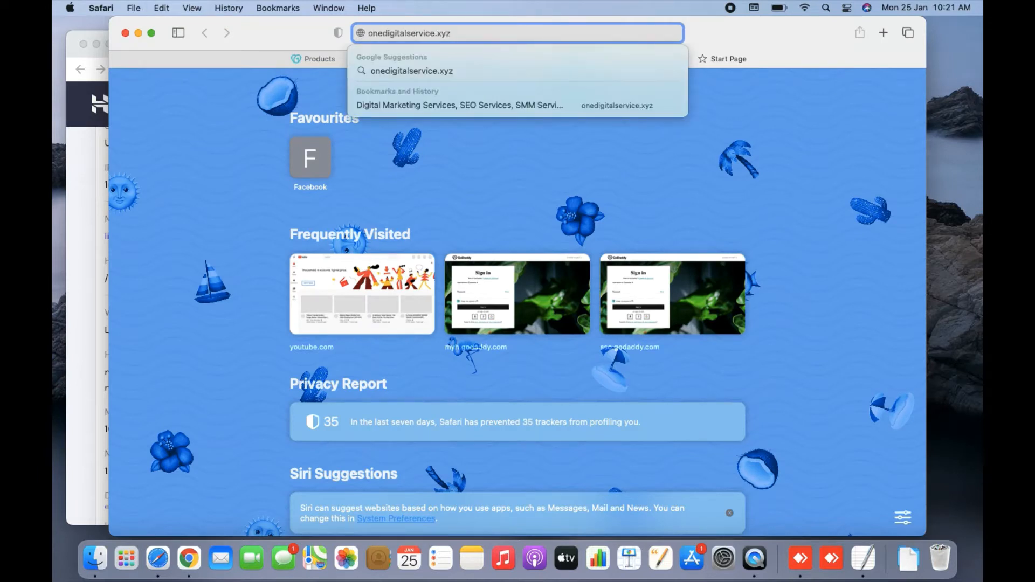
key(Return)
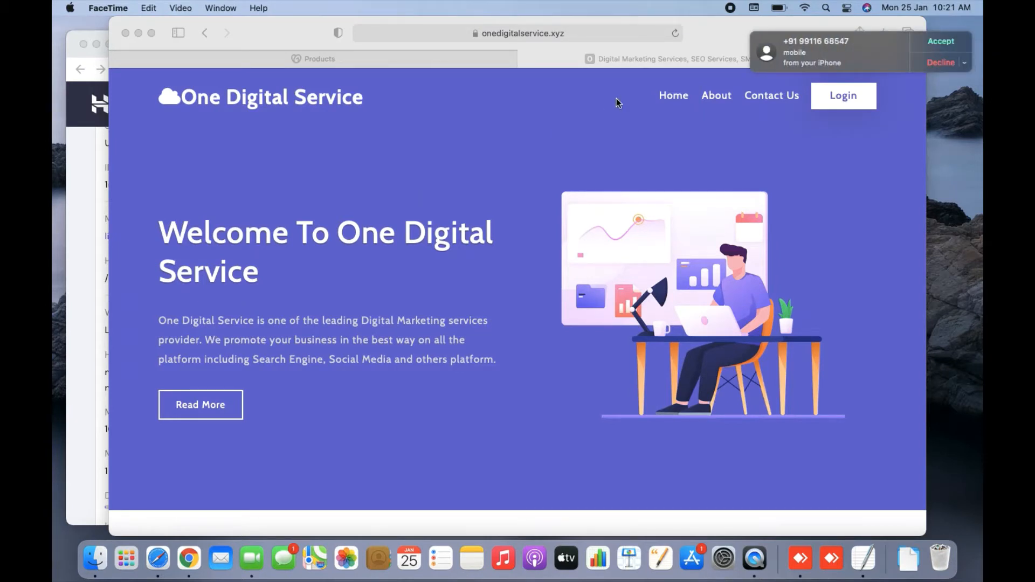
click(941, 62)
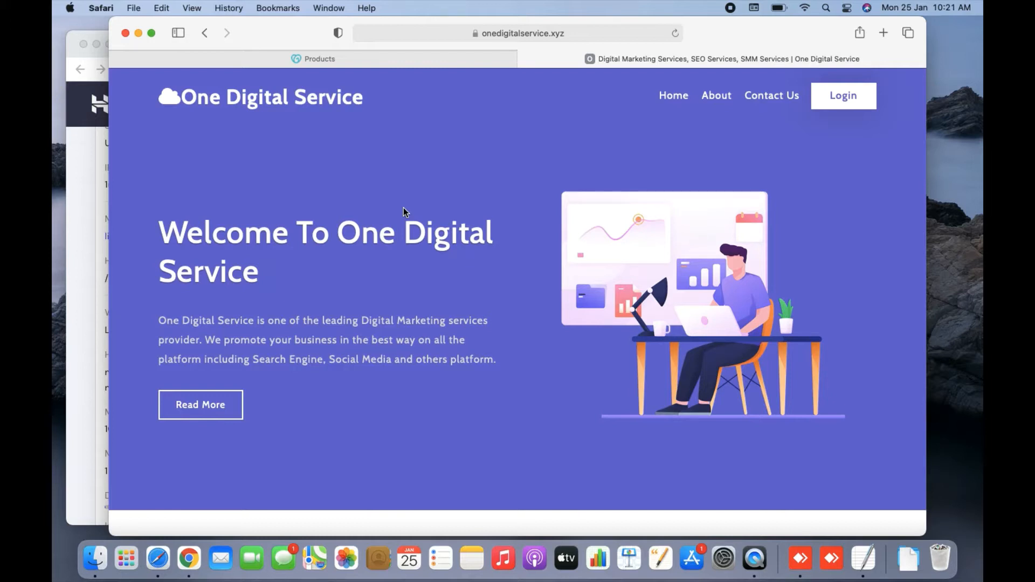
- Open DNS management for onedigitalservice.xyz from the GoDaddy product list and check the nameservers noted in TextEdit
click(354, 61)
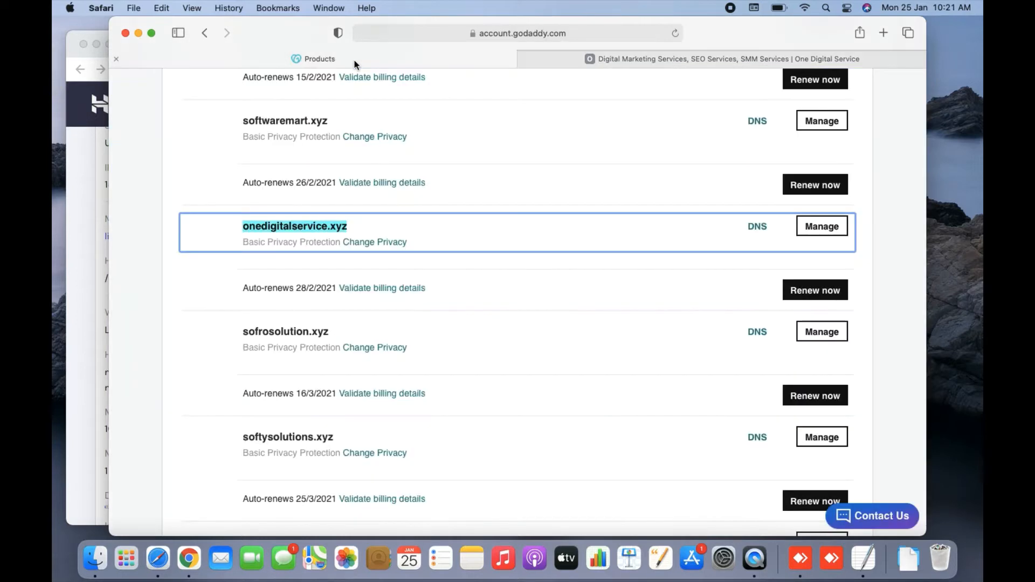
click(153, 275)
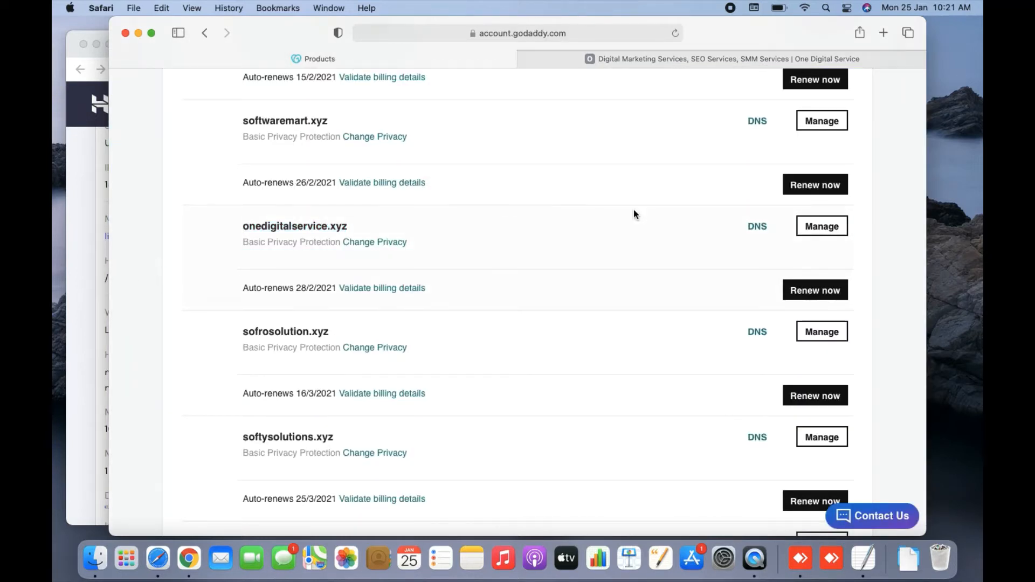
click(757, 229)
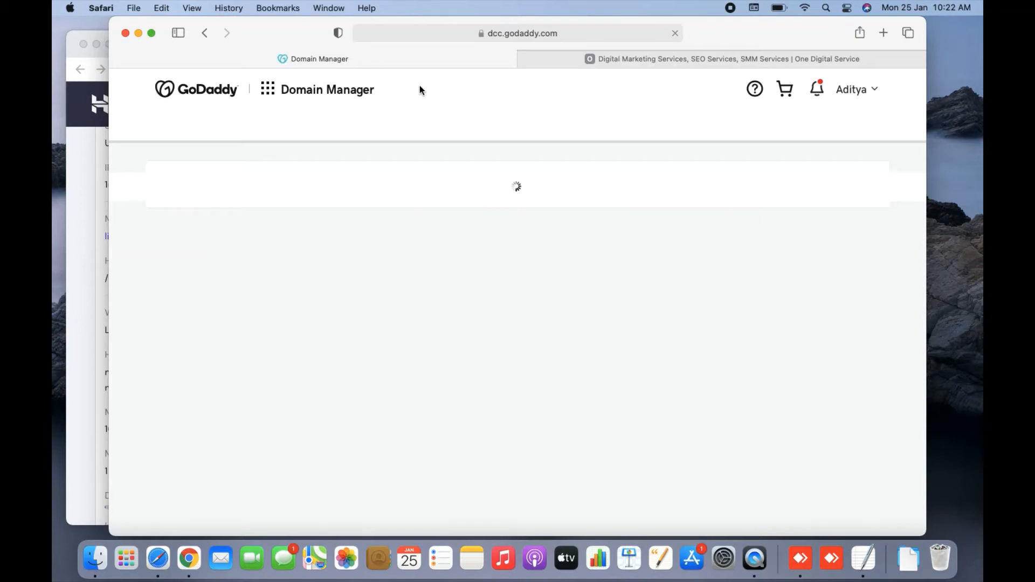
click(863, 558)
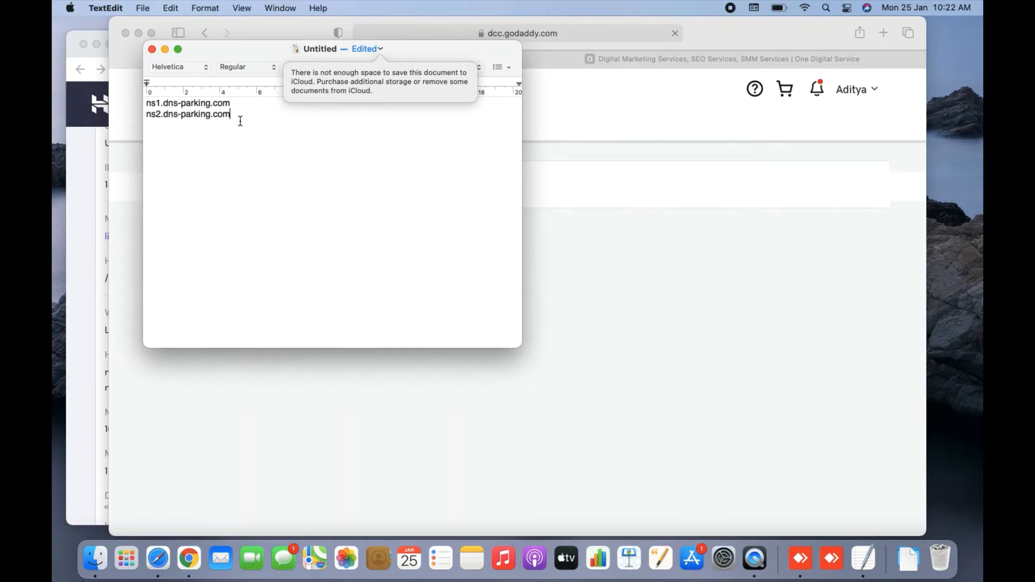
click(663, 158)
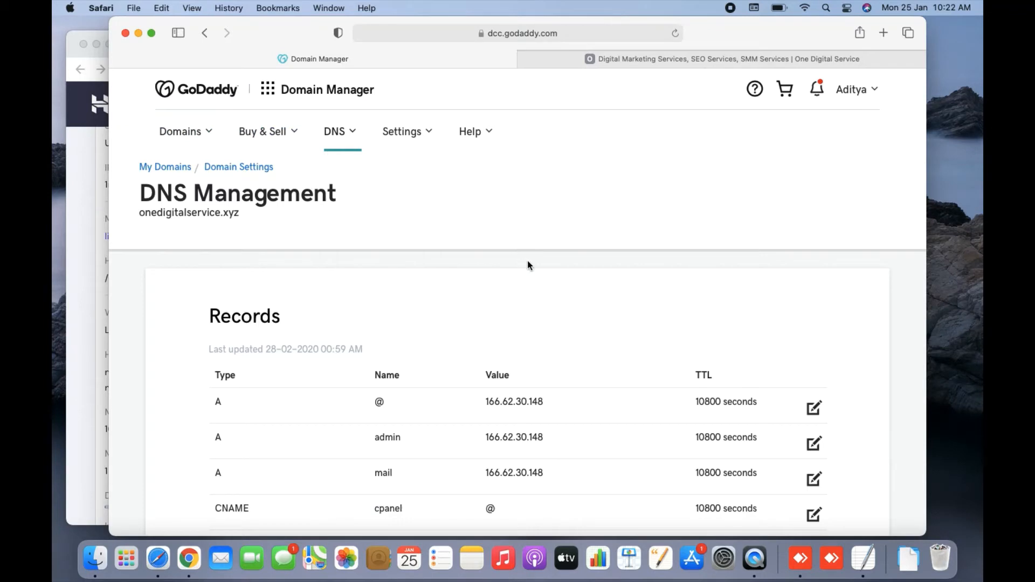
- Review the DNS records and the Nameservers section on the onedigitalservice.xyz DNS Management page
scroll(528, 264, down, 2)
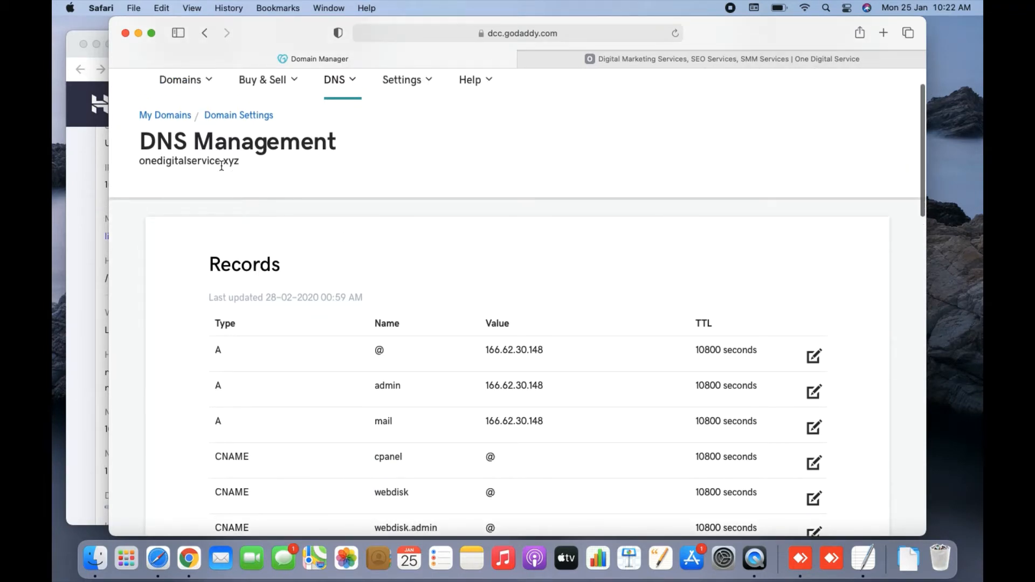
drag(141, 142, 335, 160)
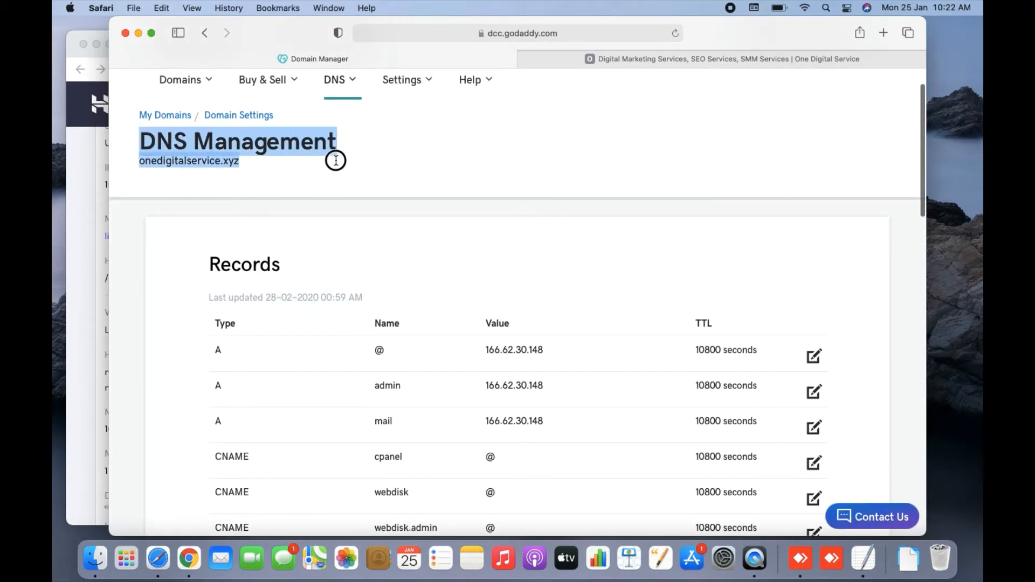
click(180, 163)
drag(144, 162, 245, 165)
click(269, 190)
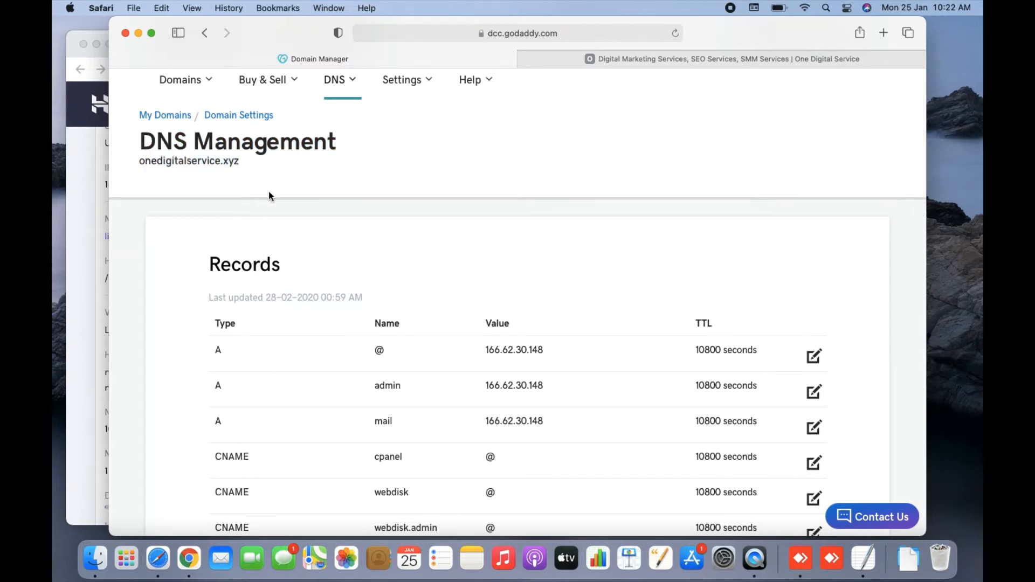
scroll(268, 192, down, 10)
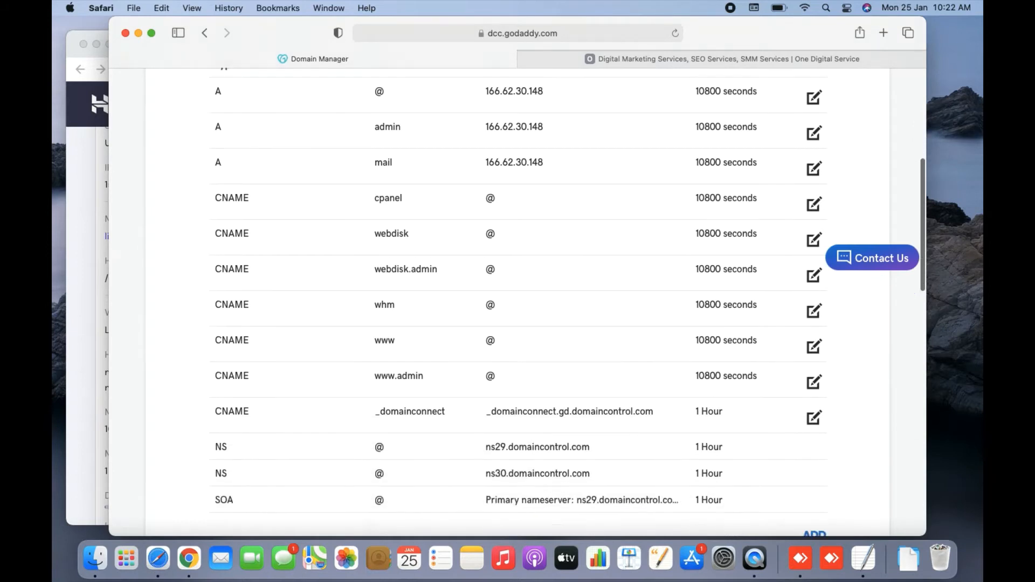
scroll(517, 302, down, 15)
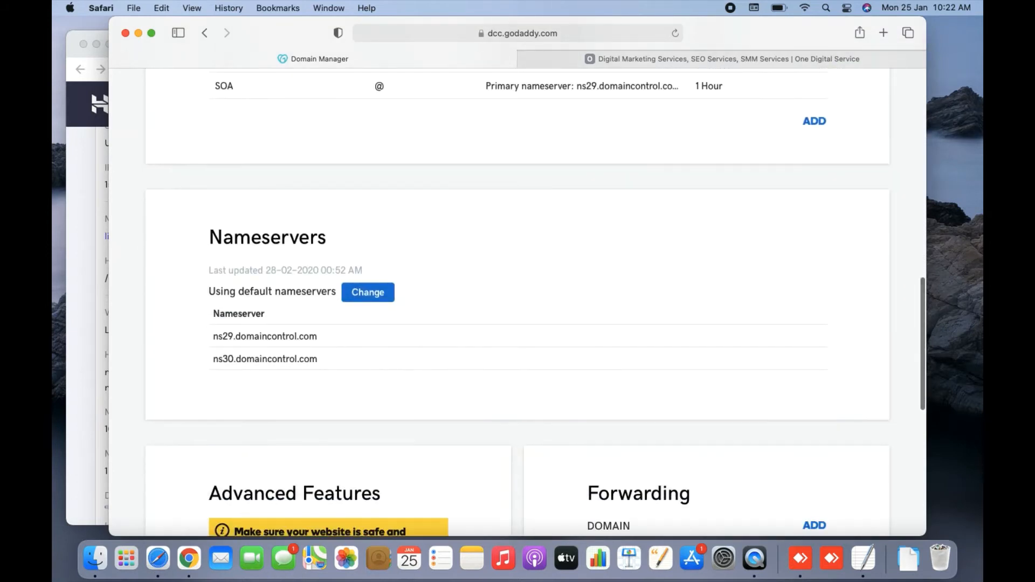
drag(211, 234, 338, 238)
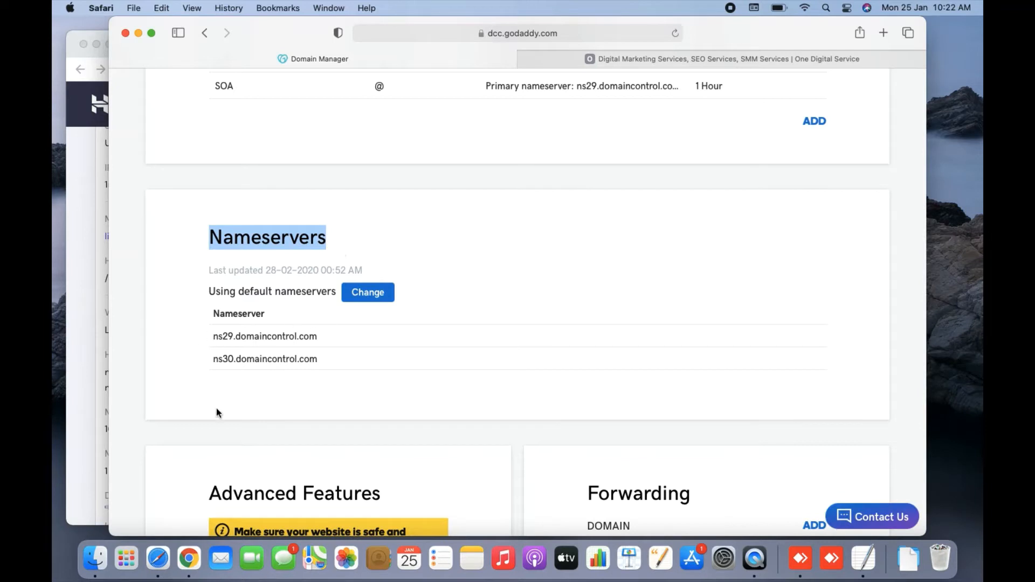
click(225, 424)
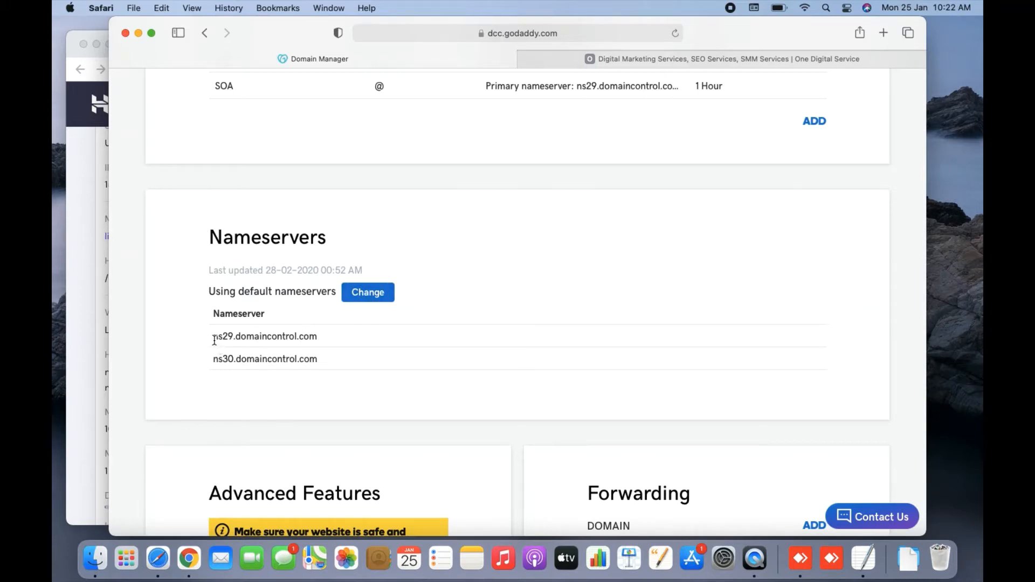
- Compare the domain's two default nameservers with the Hostinger nameservers noted in TextEdit, placing the note beside them
drag(215, 340, 319, 359)
click(864, 561)
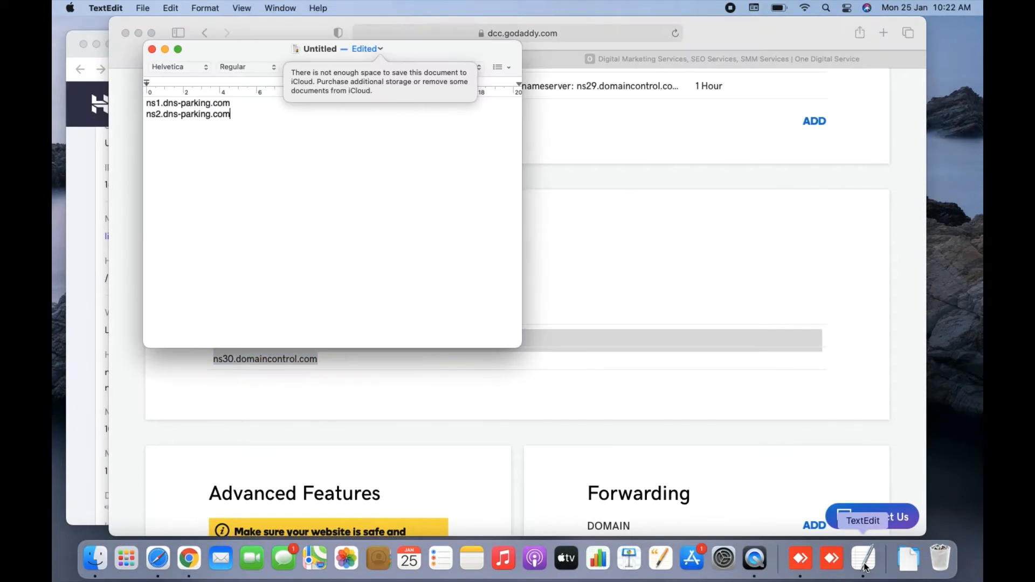
drag(200, 51, 485, 87)
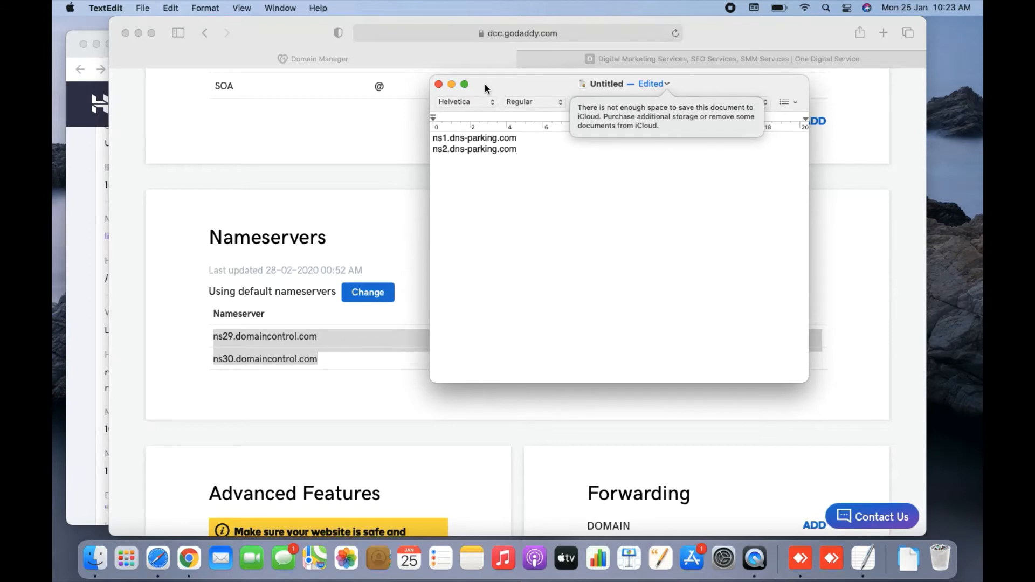
click(327, 384)
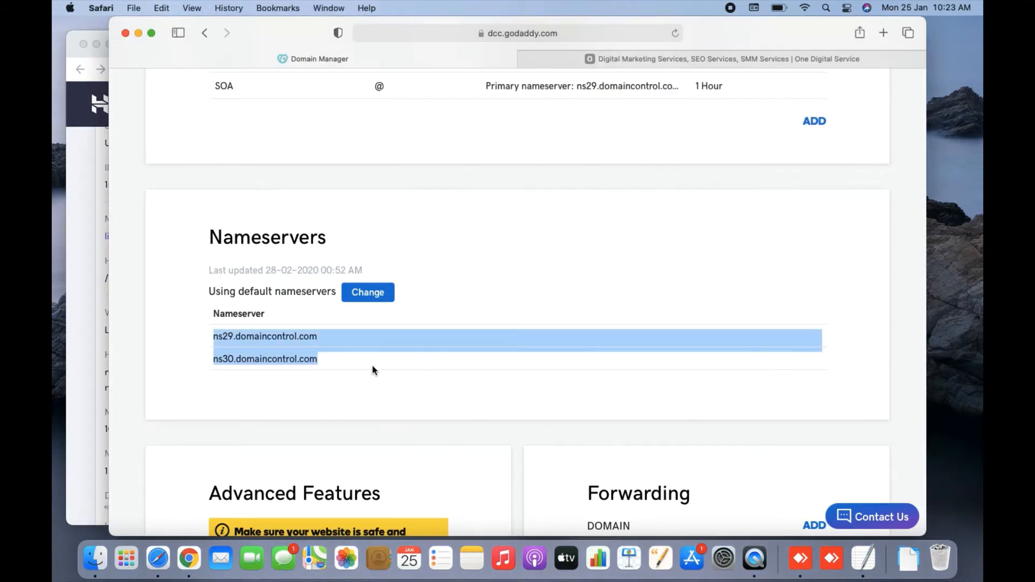
- Start changing the nameservers of onedigitalservice.xyz and choose the advanced option to enter own nameservers
click(378, 337)
click(365, 303)
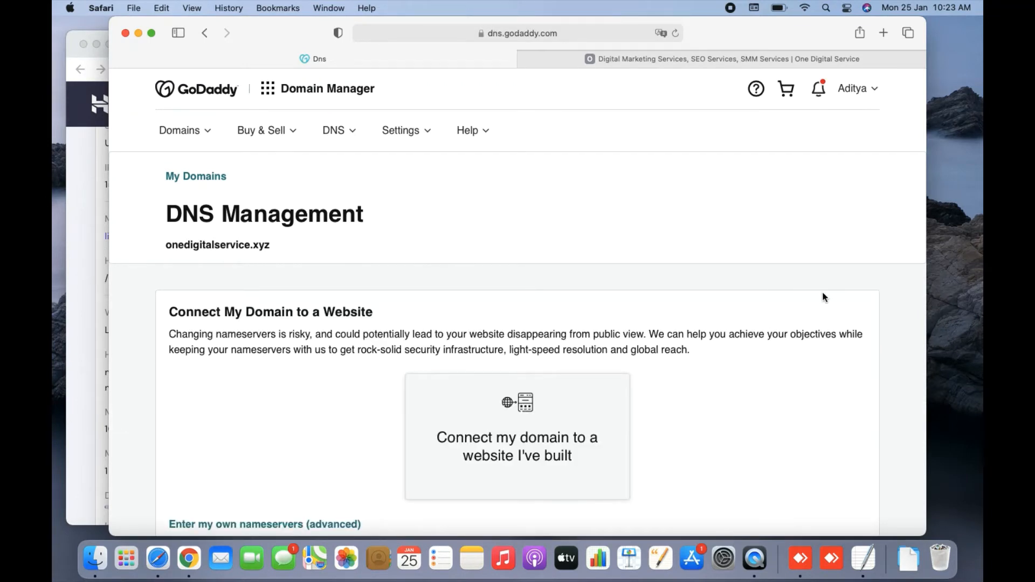
scroll(823, 297, down, 3)
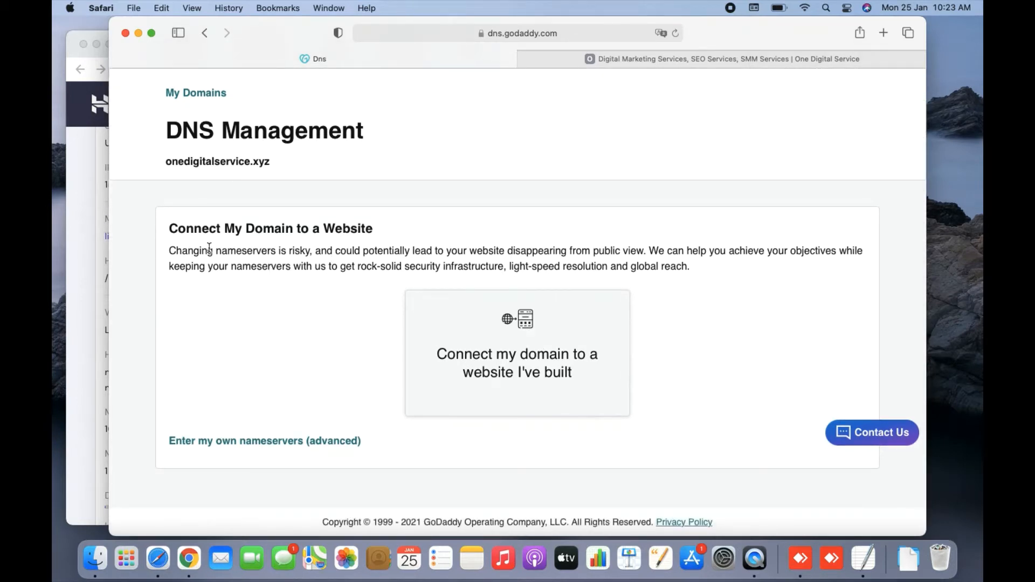
drag(171, 233, 330, 246)
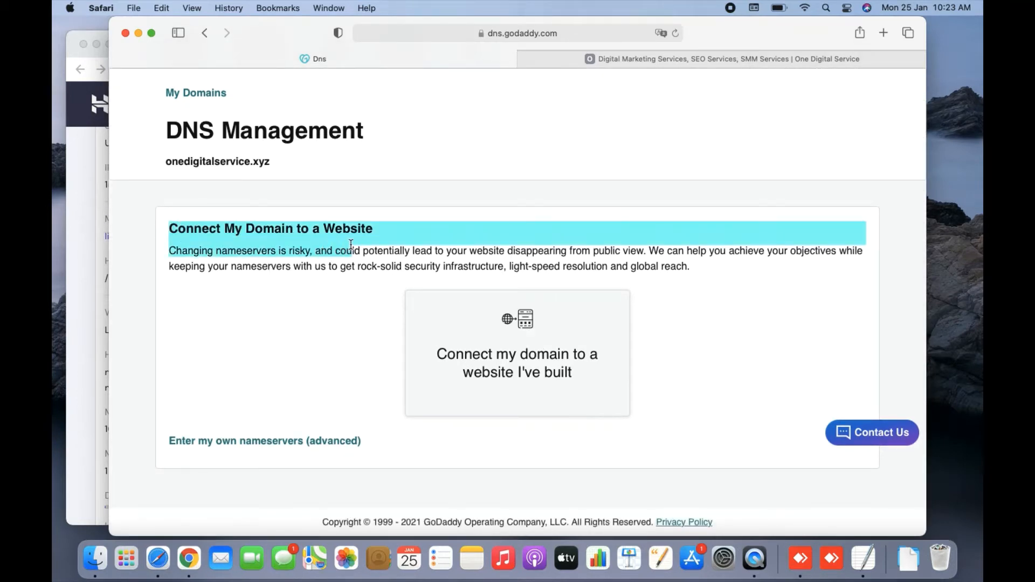
click(237, 226)
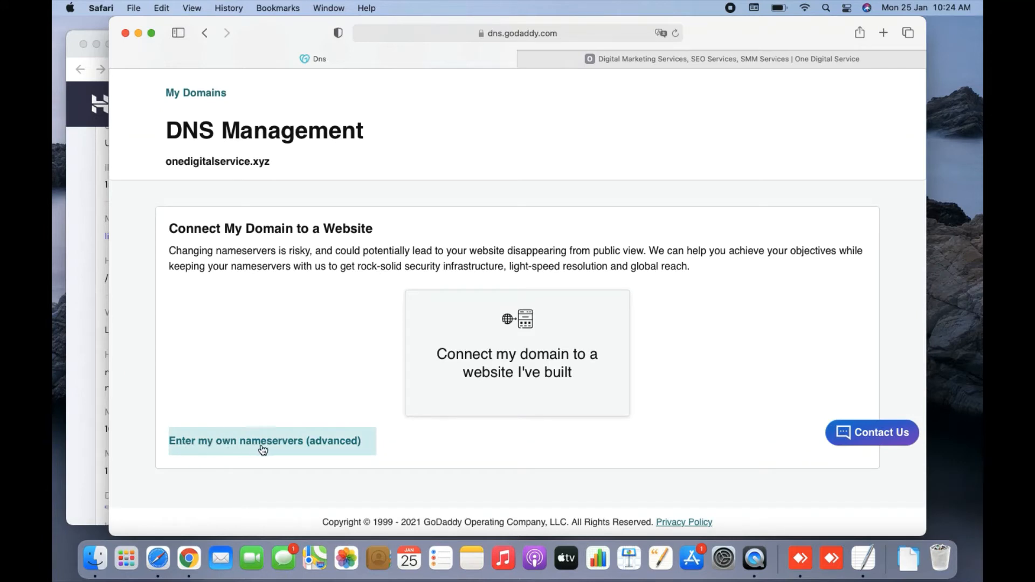
click(316, 441)
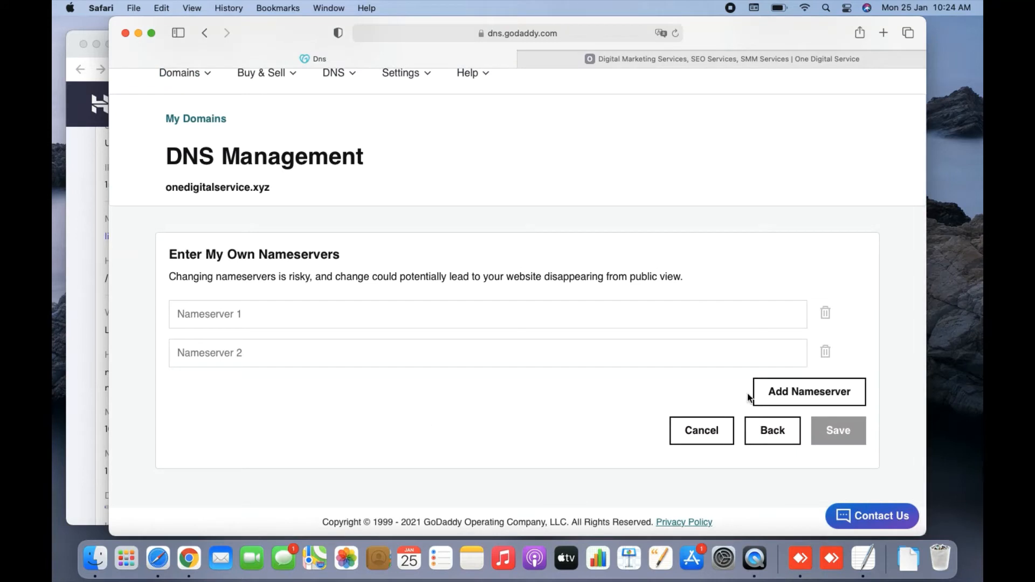
- Copy ns1.dns-parking.com from the TextEdit note and enter it as Nameserver 1 in GoDaddy
click(205, 320)
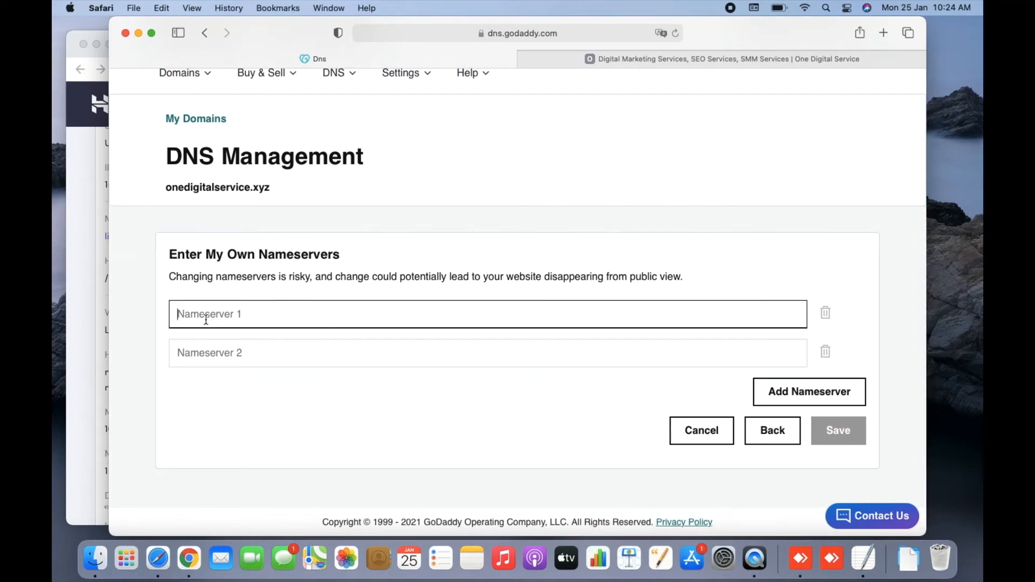
click(233, 353)
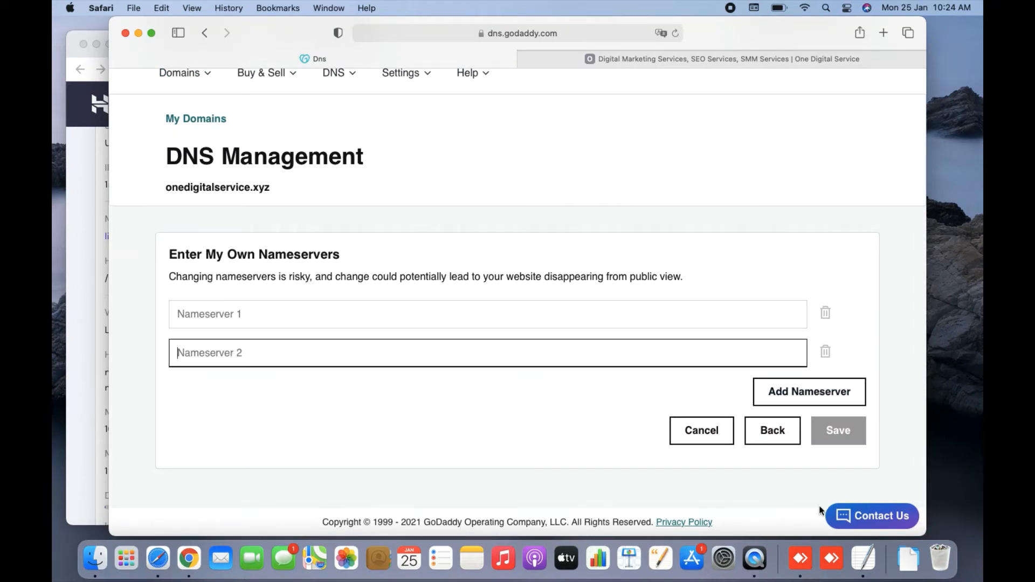
click(866, 569)
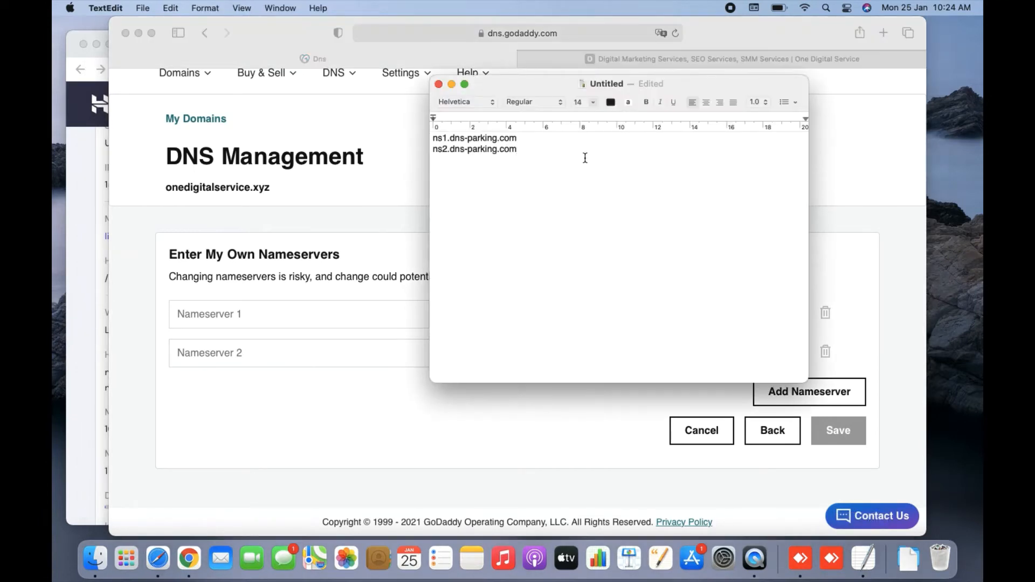
click(524, 140)
mouse_move(524, 140)
mouse_down()
mouse_move(434, 138)
mouse_move(527, 140)
mouse_up()
key(super+c)
click(435, 138)
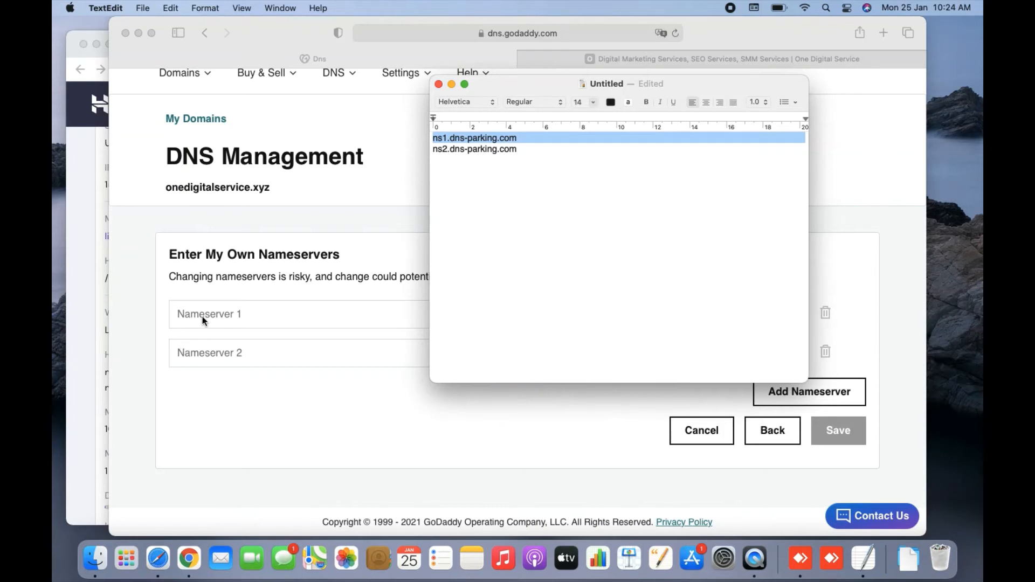
click(204, 329)
click(220, 317)
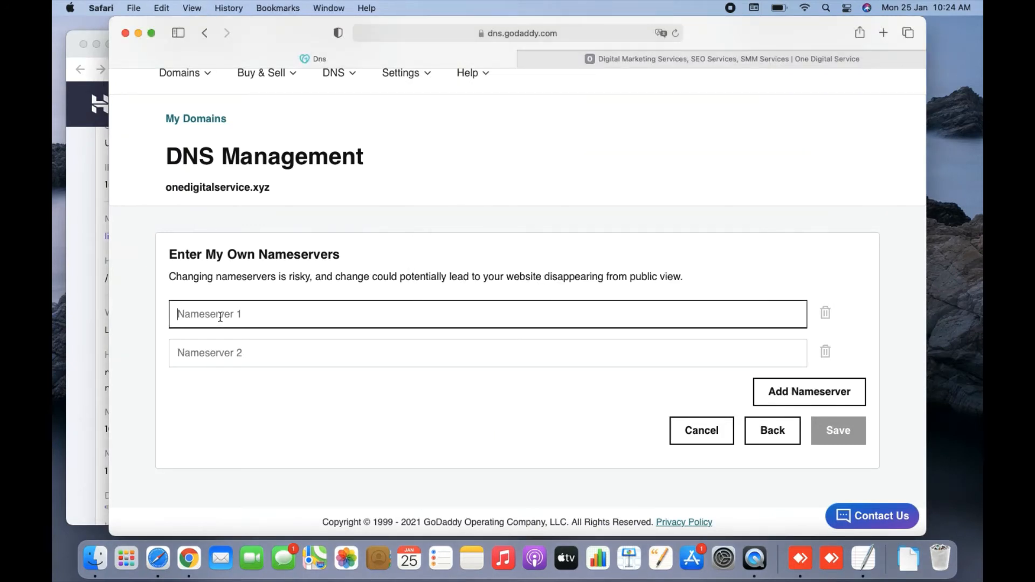
key(super+v)
- Enter ns2.dns-parking.com as Nameserver 2 and check both entries against the TextEdit note
click(221, 356)
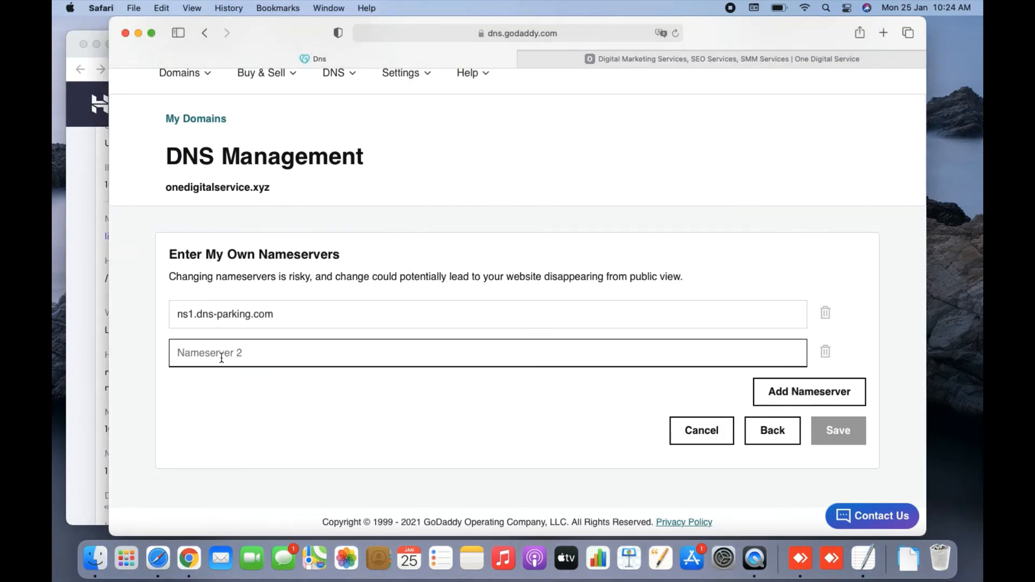
key(super+v)
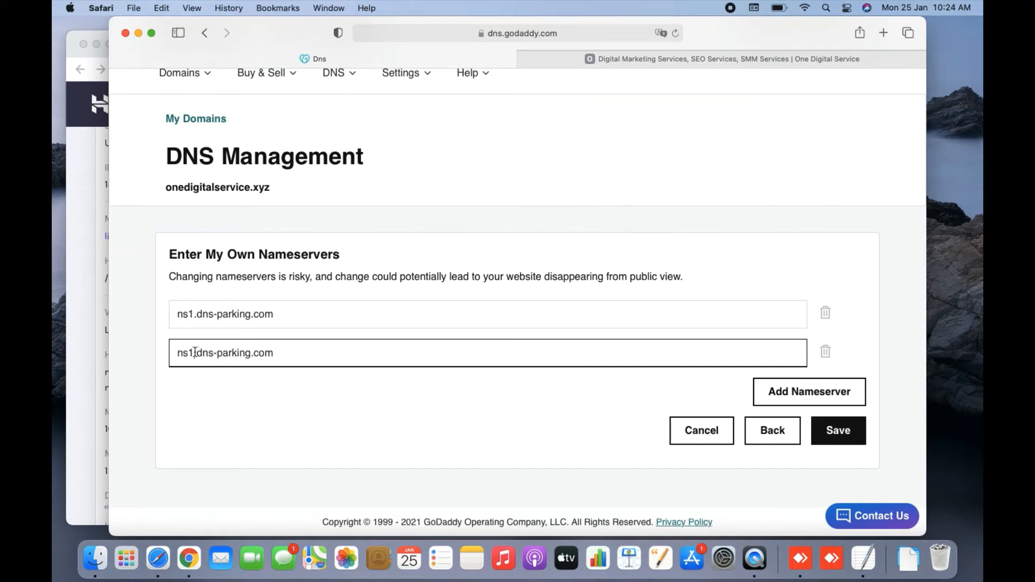
key(BackSpace)
text(2)
click(272, 397)
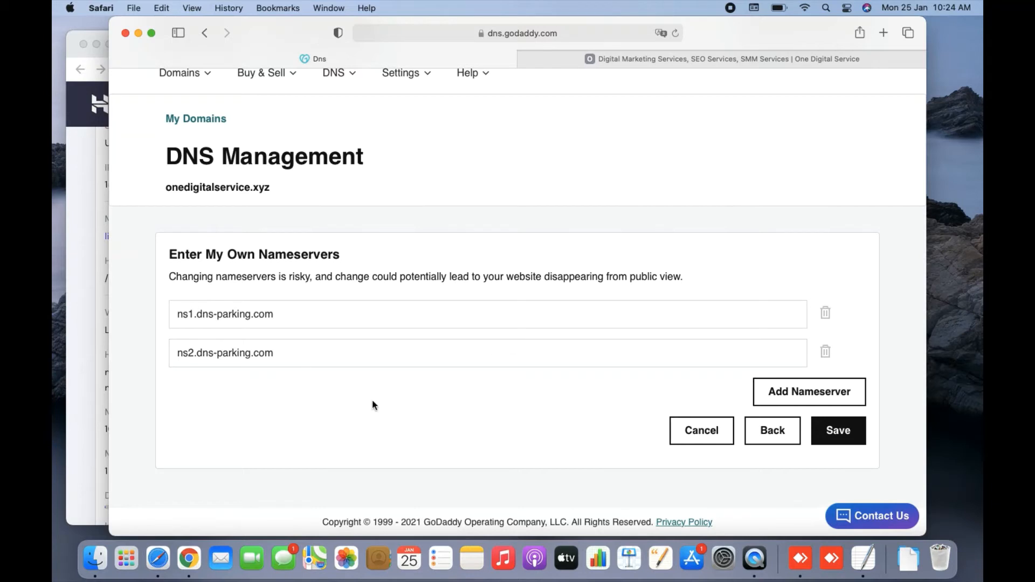
click(864, 563)
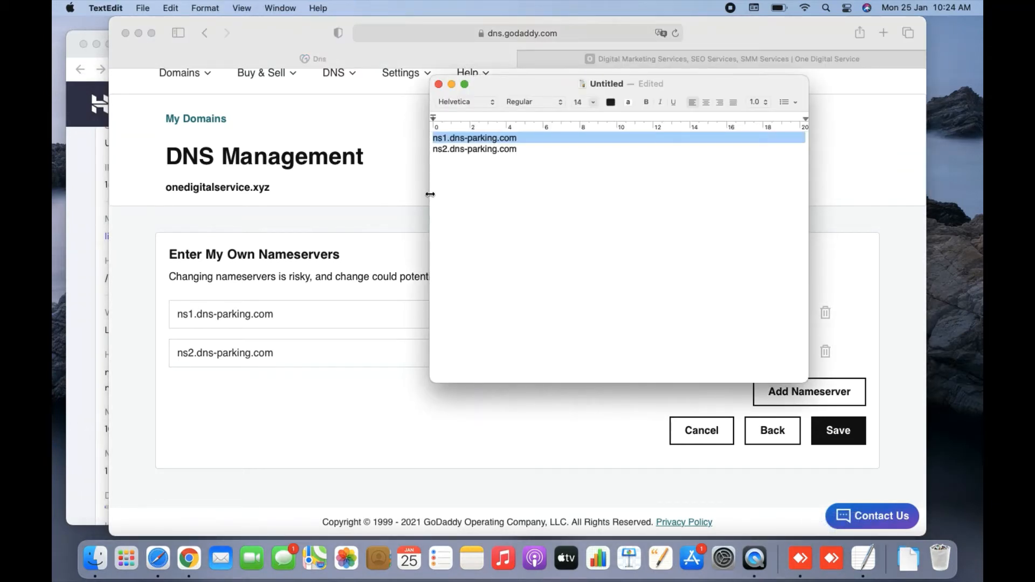
click(396, 361)
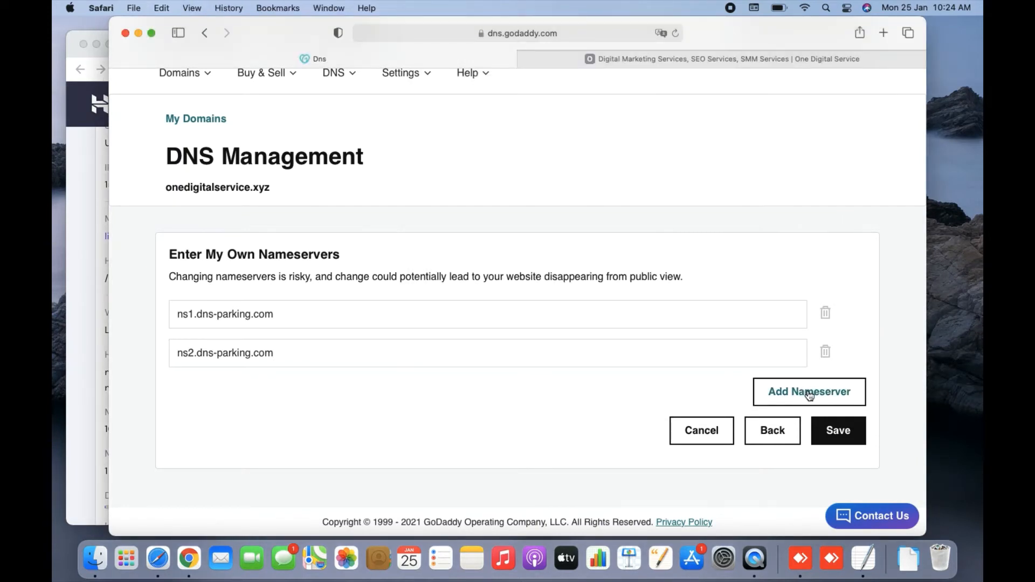
- Save the custom nameservers, consenting to the nameserver update for onedigitalservice.xyz
click(839, 432)
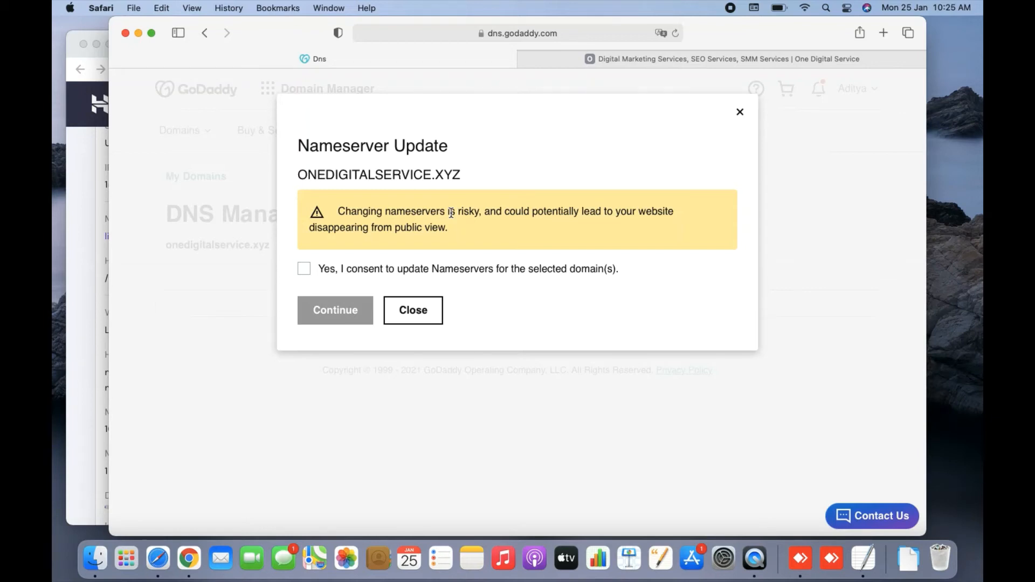
click(304, 269)
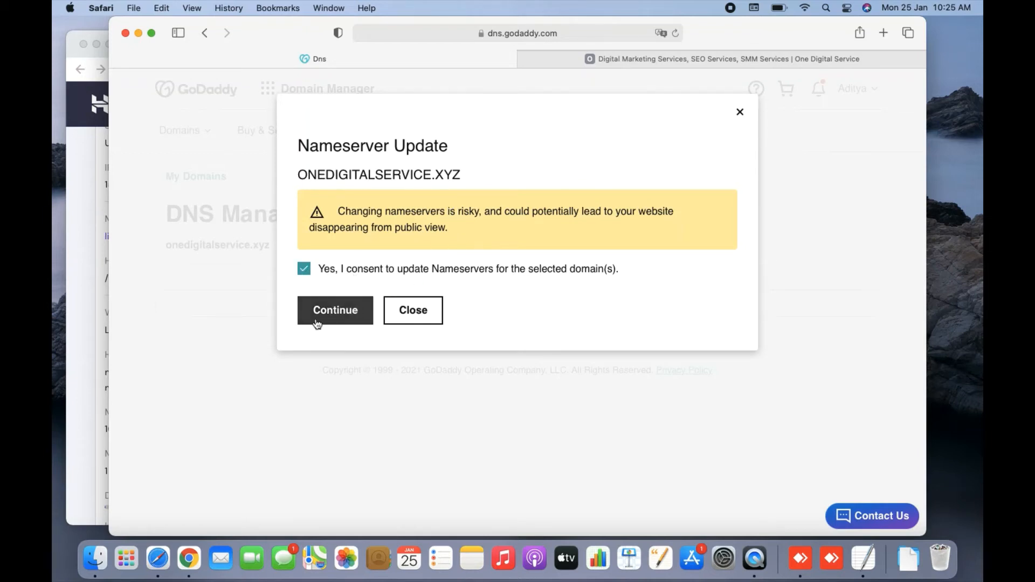
click(335, 312)
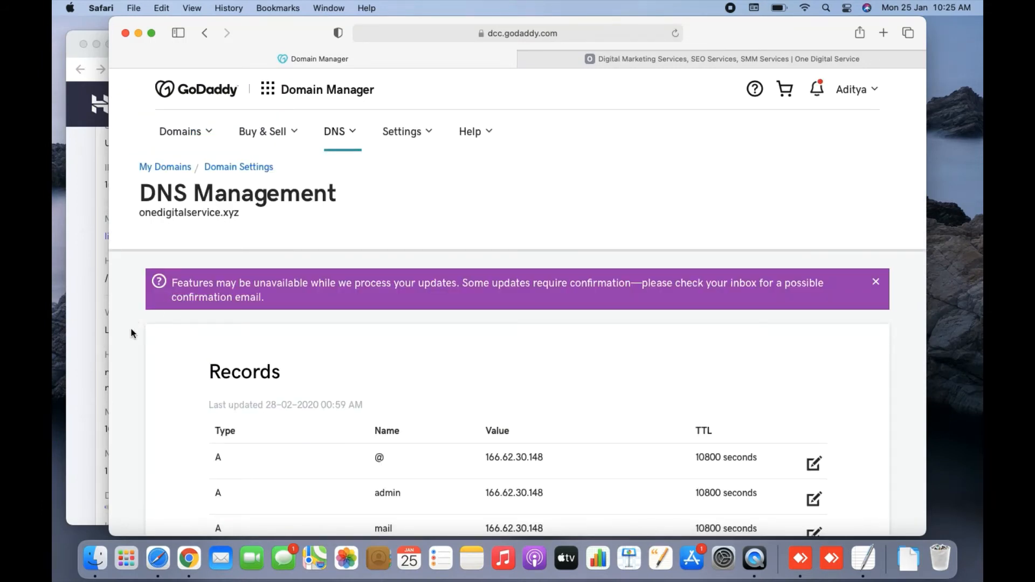
- Reload the DNS Management page of onedigitalservice.xyz to check the nameserver update
scroll(131, 327, down, 2)
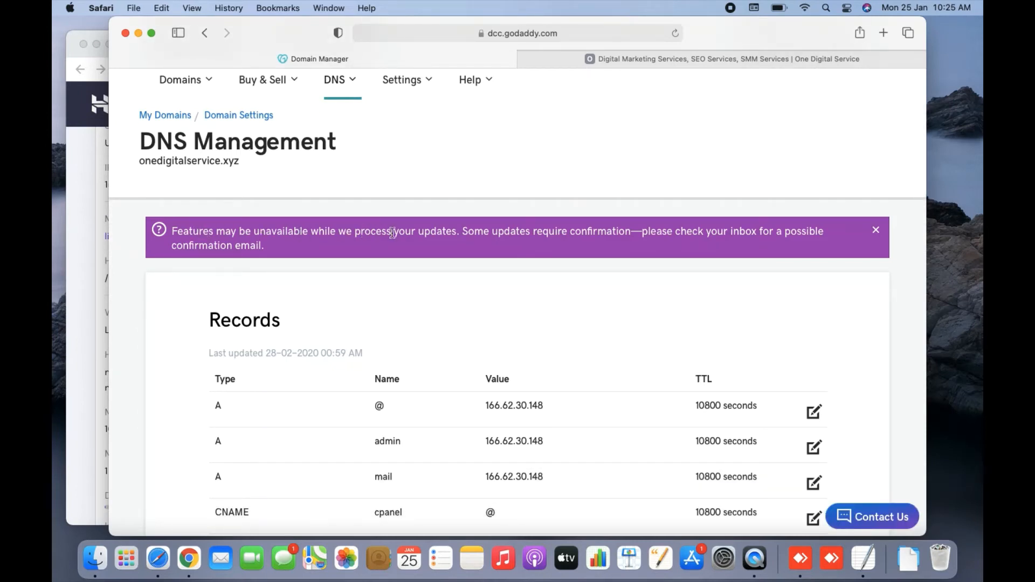
click(559, 35)
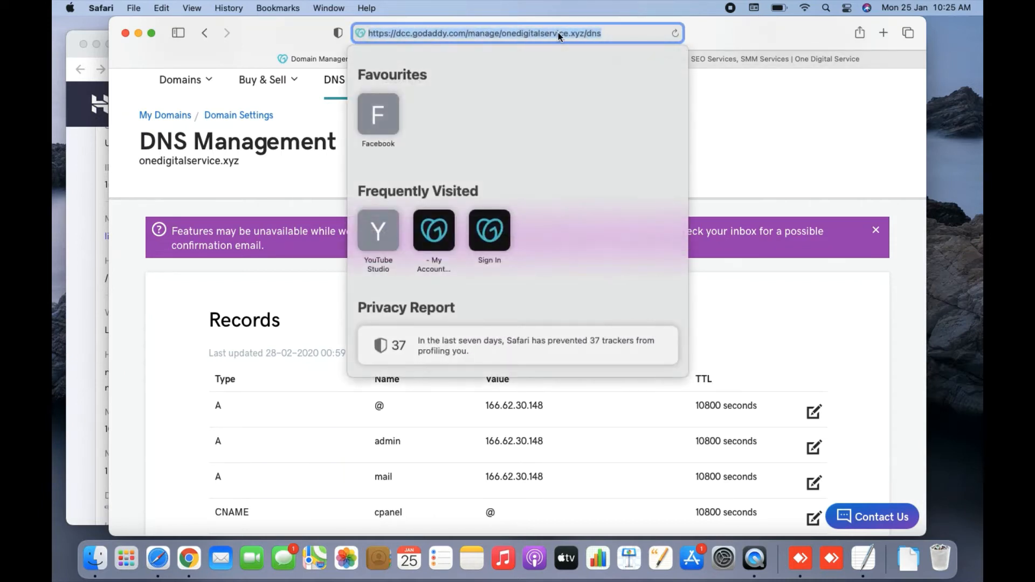
key(Return)
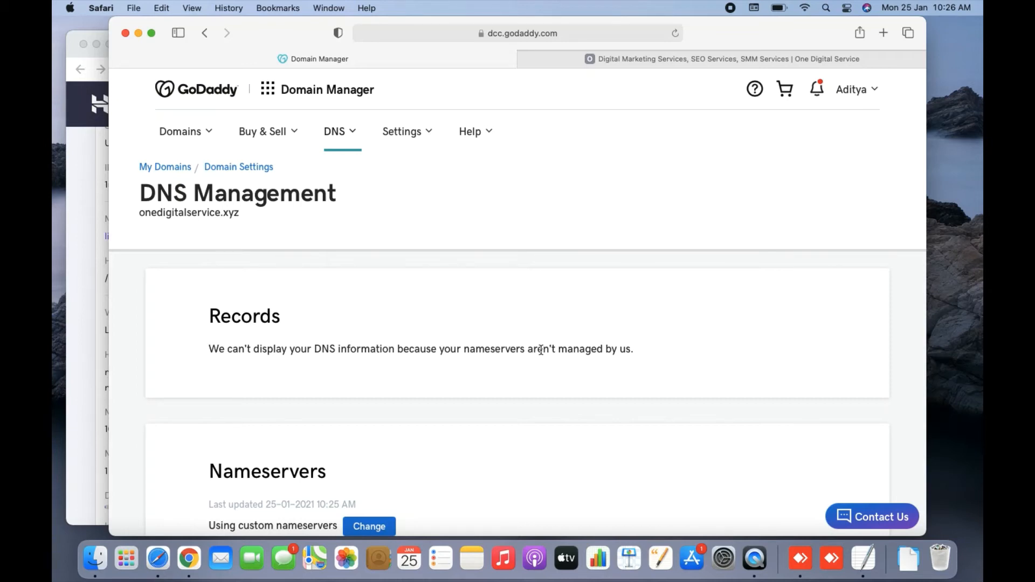
- Return to the open onedigitalservice.xyz website in Safari and reload it to check the domain connection
click(138, 33)
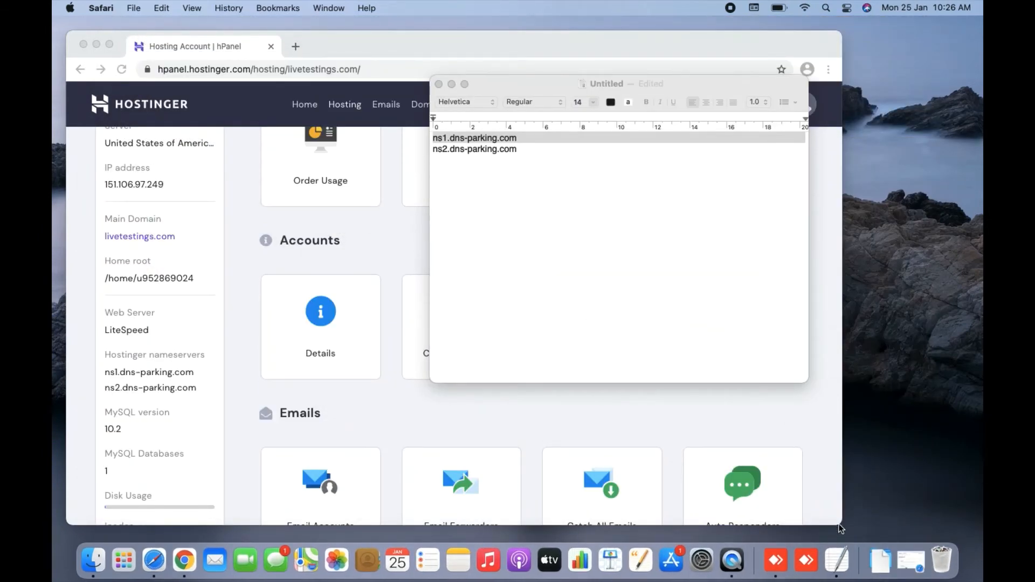
click(155, 560)
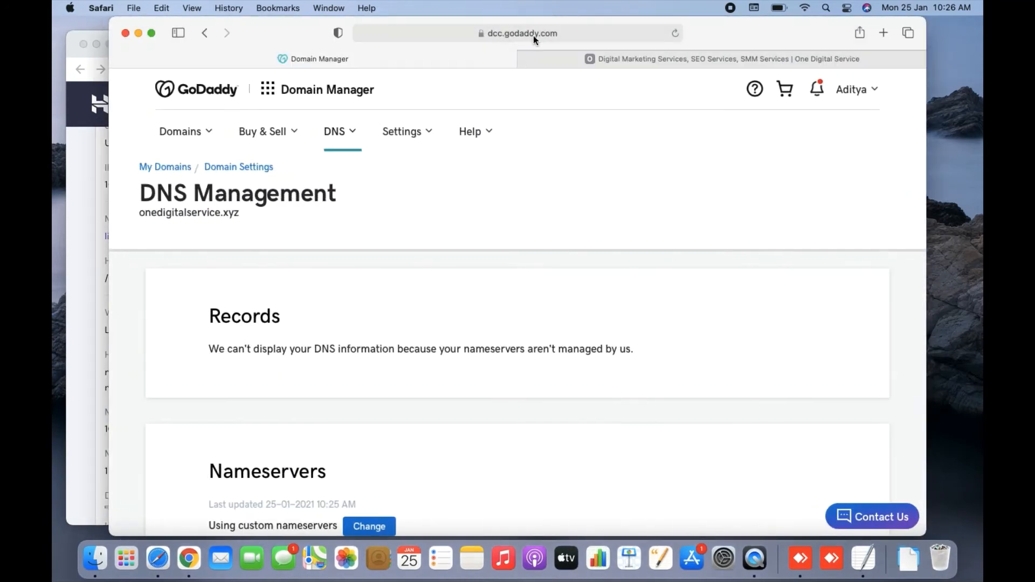
click(637, 59)
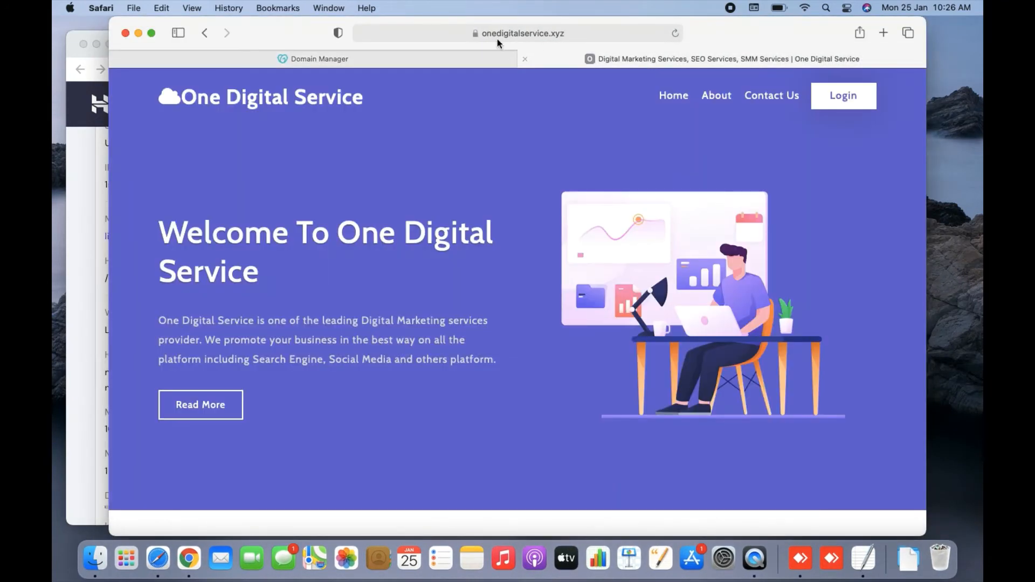
click(675, 32)
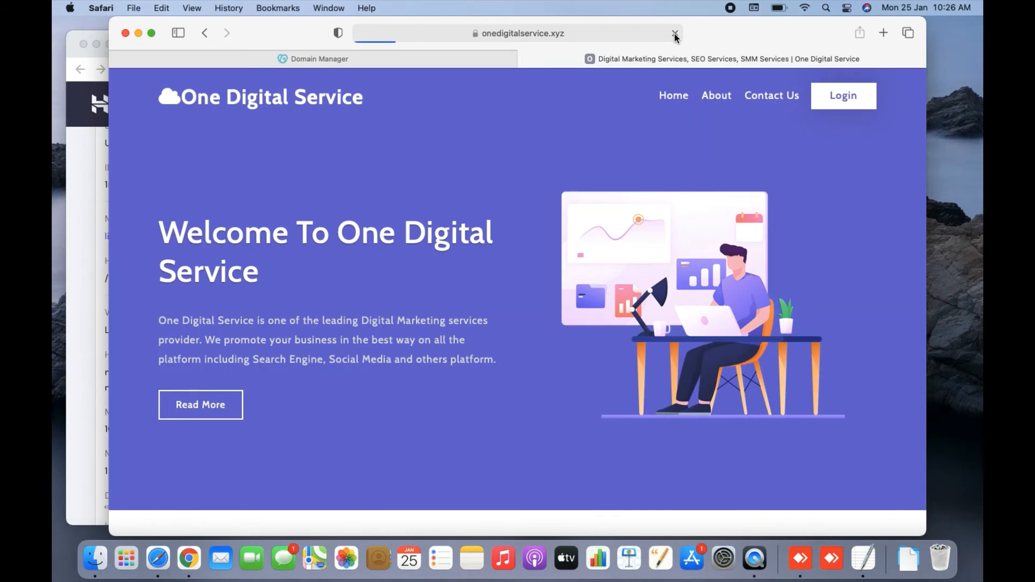
- Load onedigitalservice.xyz again in Safari from its address to recheck the domain connection
click(549, 34)
key(Return)
key(super+F5)
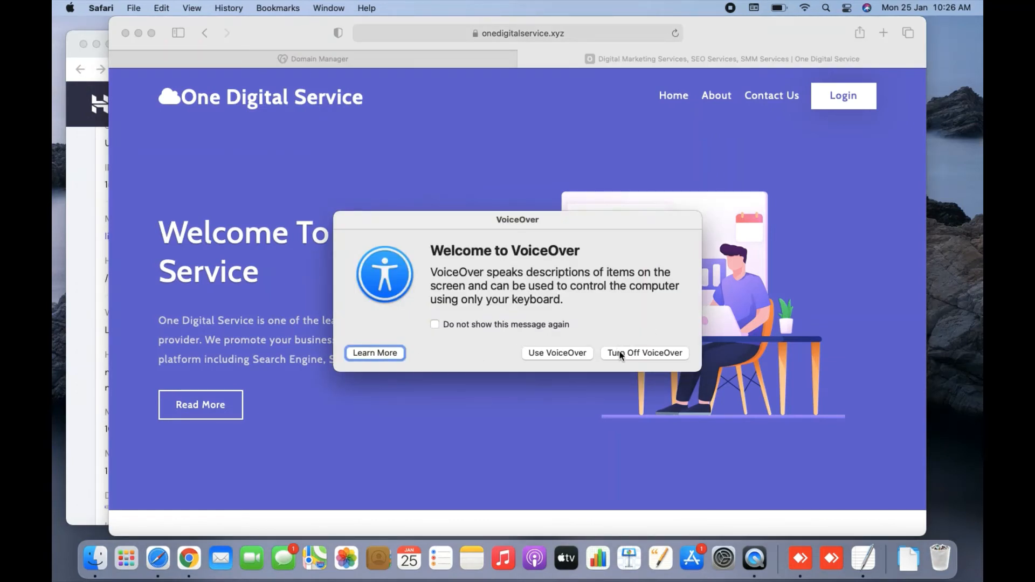
click(639, 353)
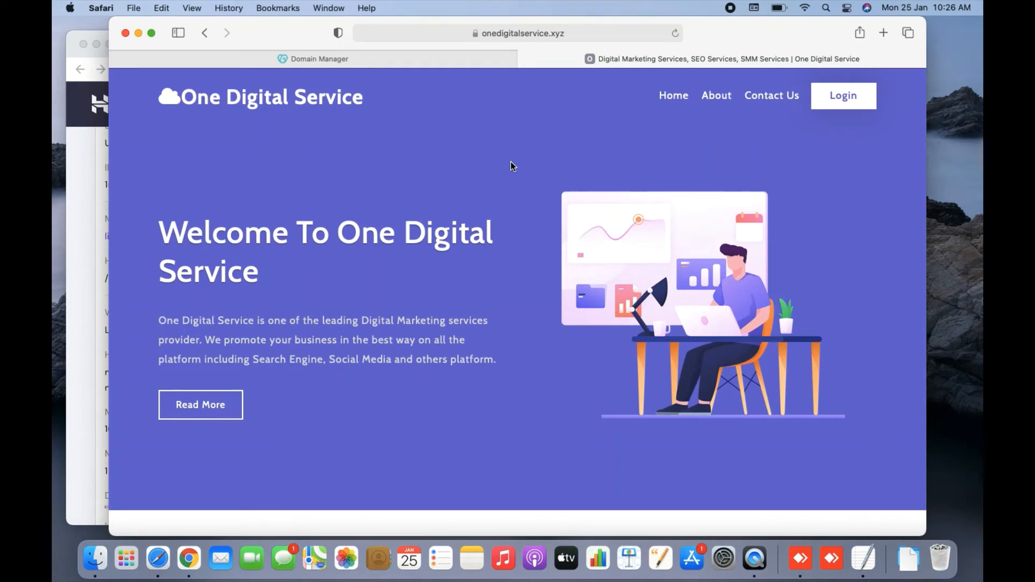
key(alt+F5)
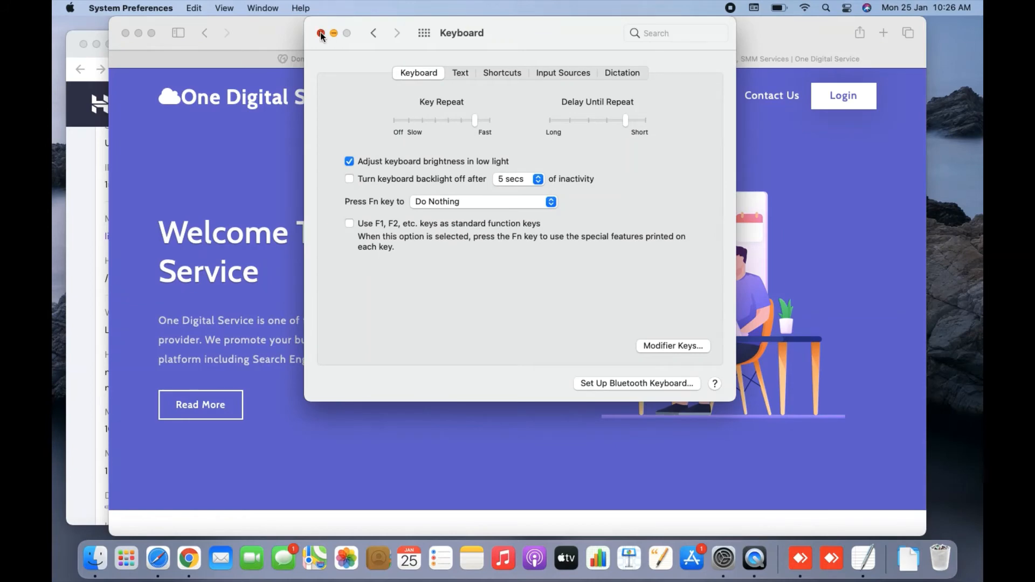
click(321, 34)
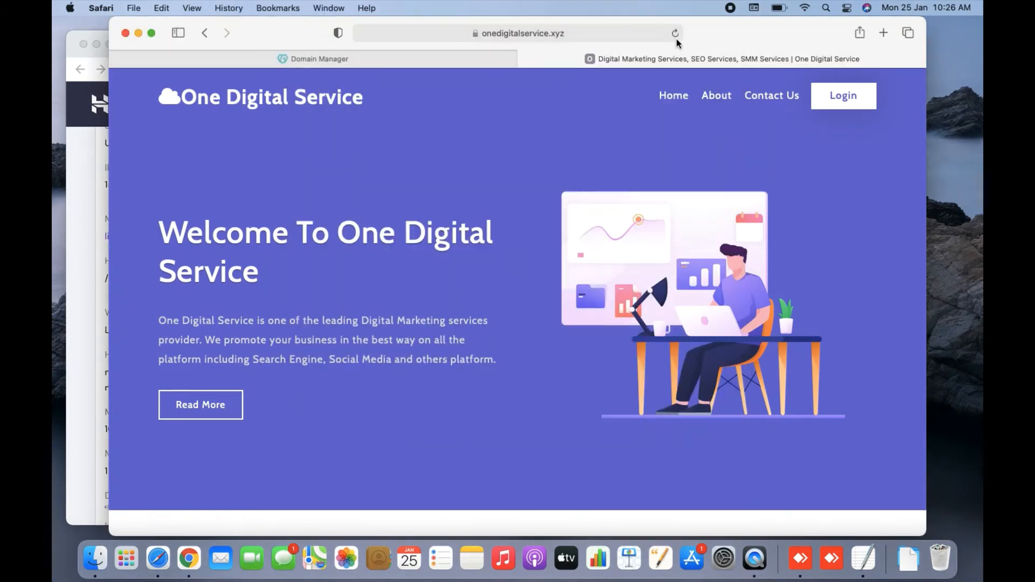
- Copy the full web address of the onedigitalservice.xyz site from Safari
click(594, 33)
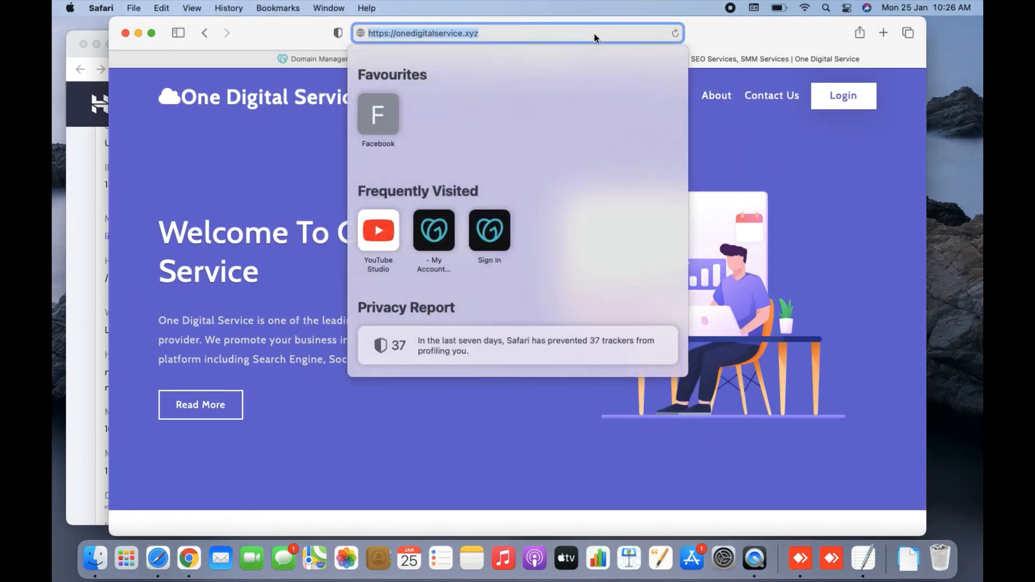
right_click(466, 34)
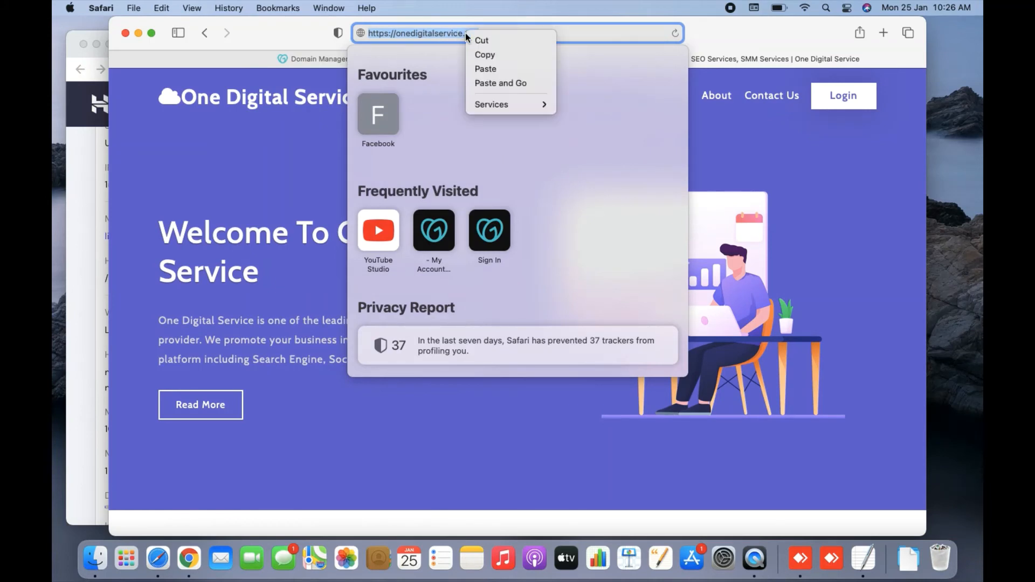
click(487, 56)
click(184, 247)
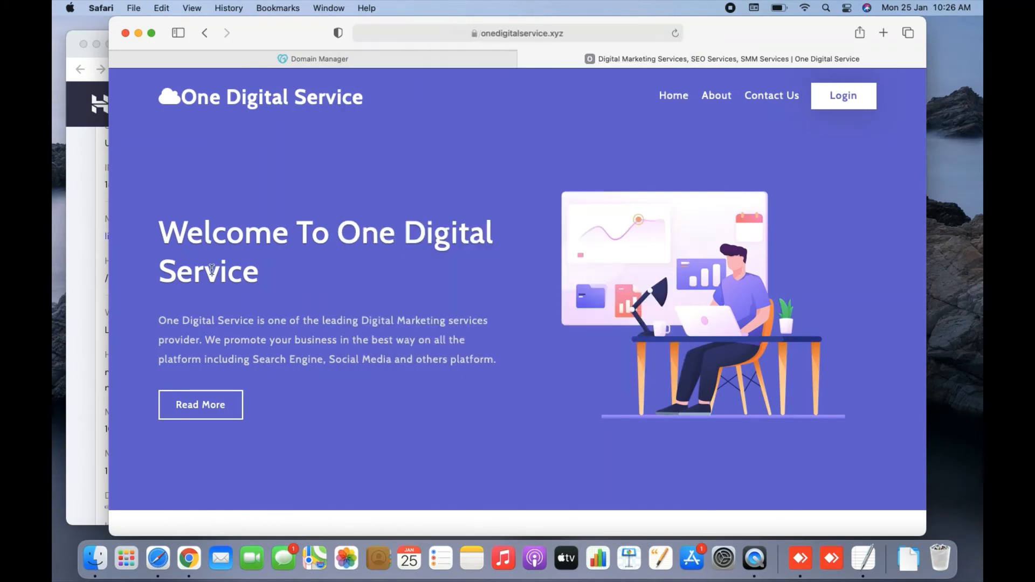
- Switch to Chrome, check the copied address in a new tab by proceeding past the privacy warning, and close that tab
click(189, 559)
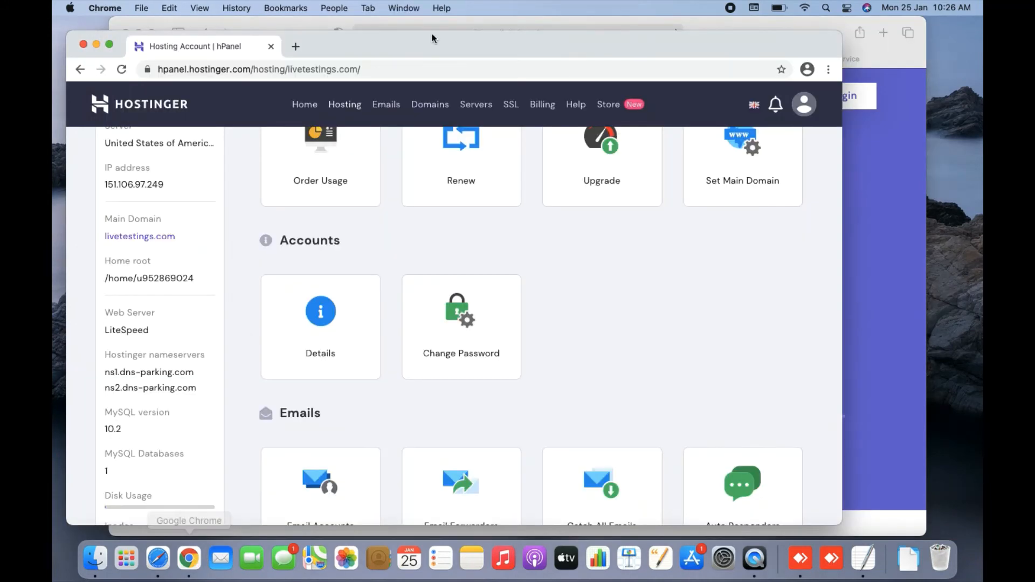
click(296, 47)
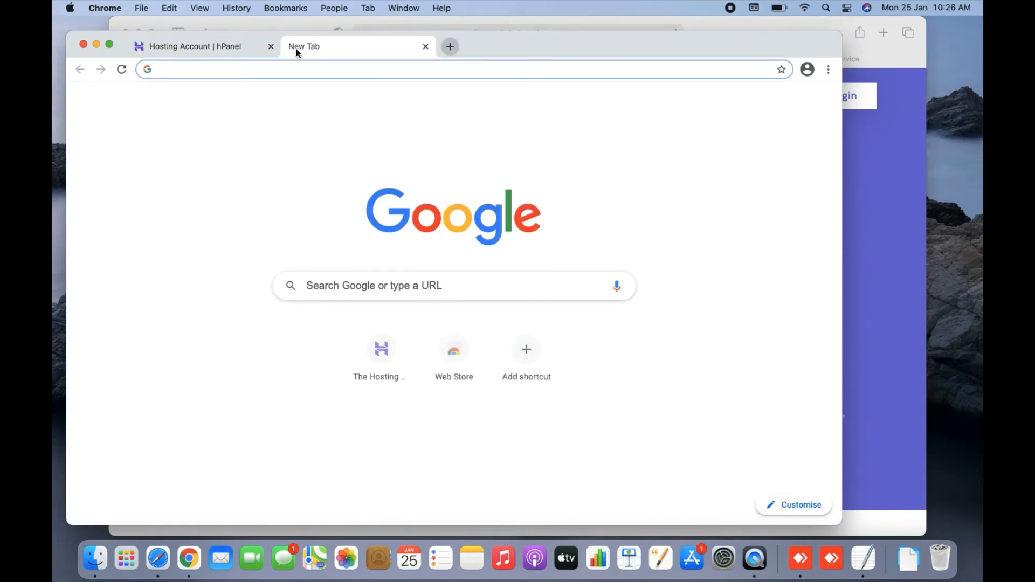
key(super+v)
key(Return)
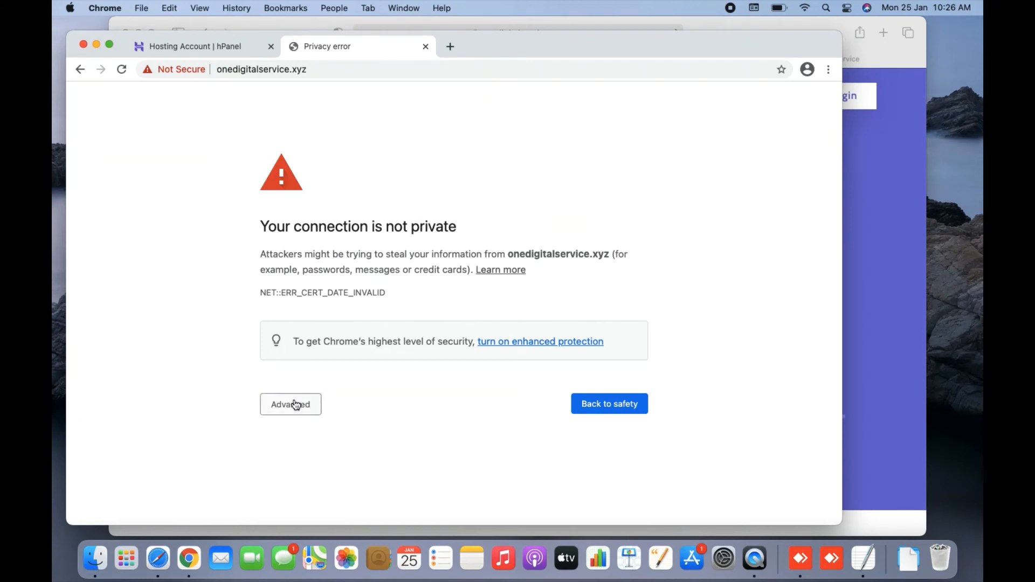
click(295, 405)
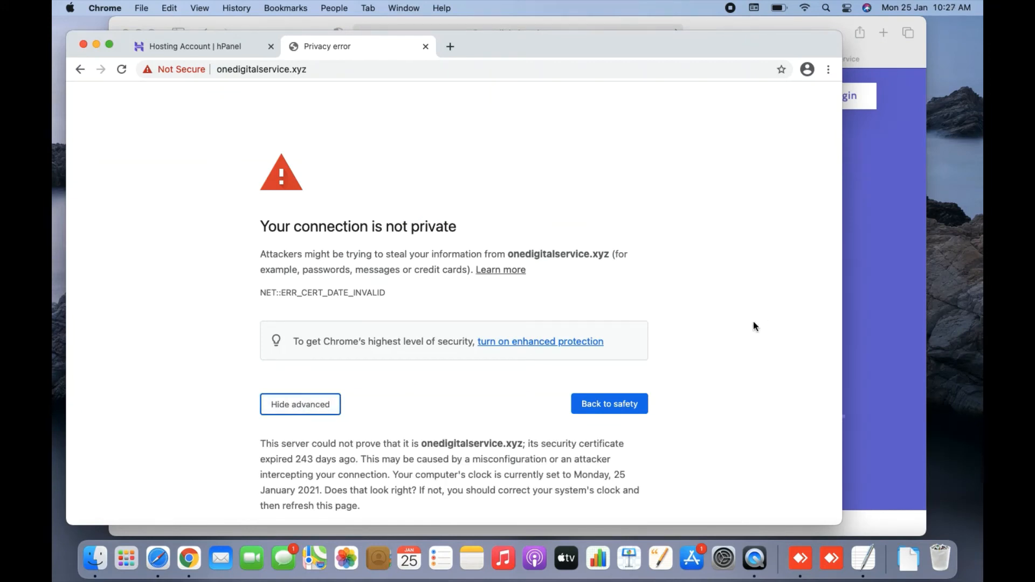
scroll(744, 343, down, 2)
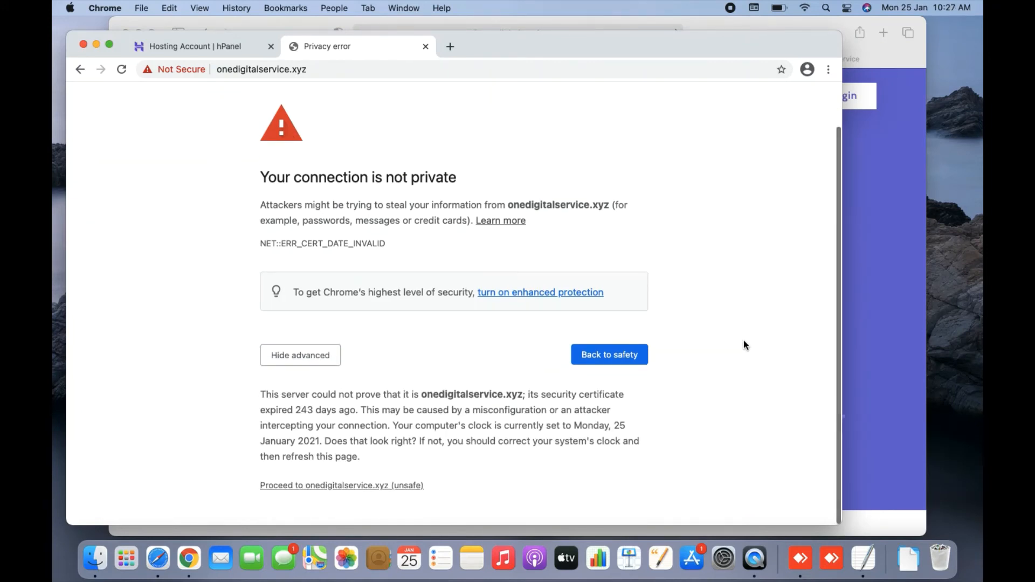
click(352, 486)
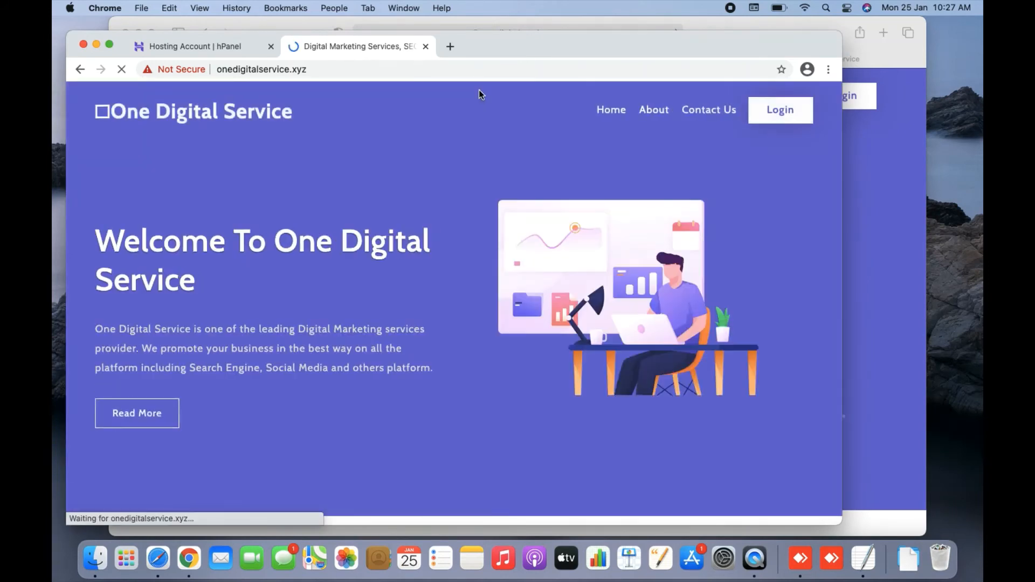
click(426, 47)
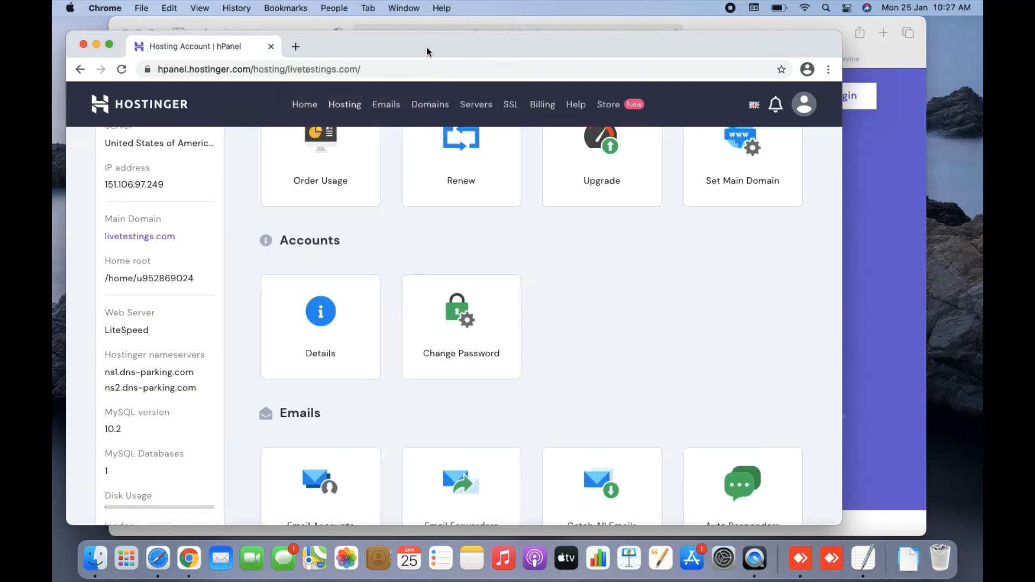
- Open the Add Website page in the livetestings.com hosting account, starting from the Hostinger home page
click(304, 107)
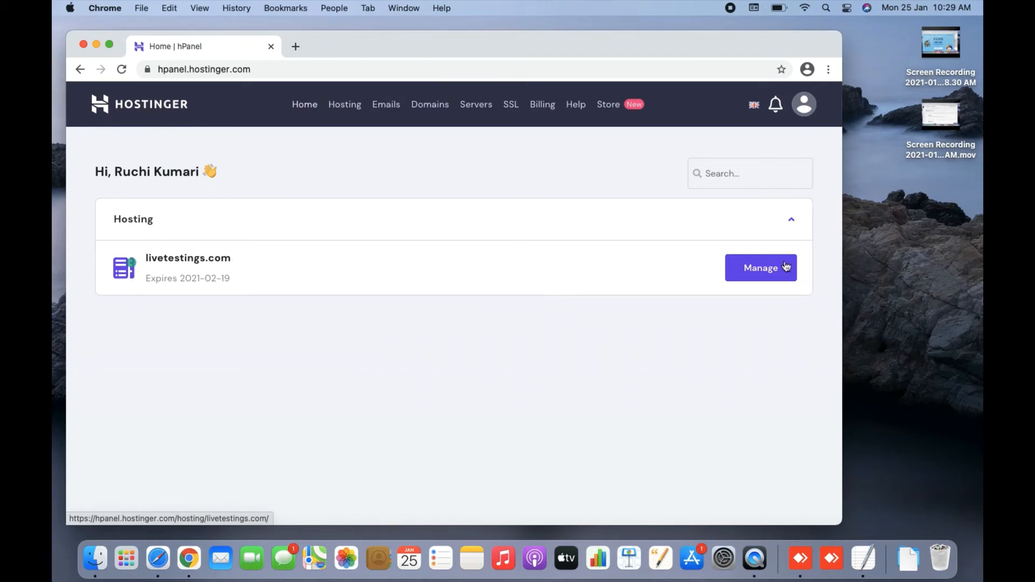
click(745, 272)
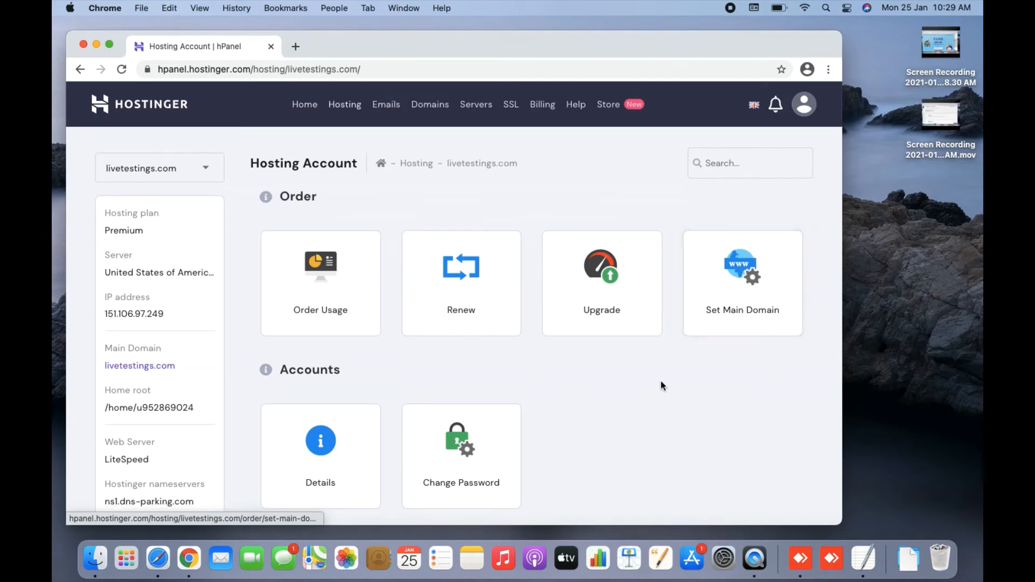
scroll(642, 381, down, 10)
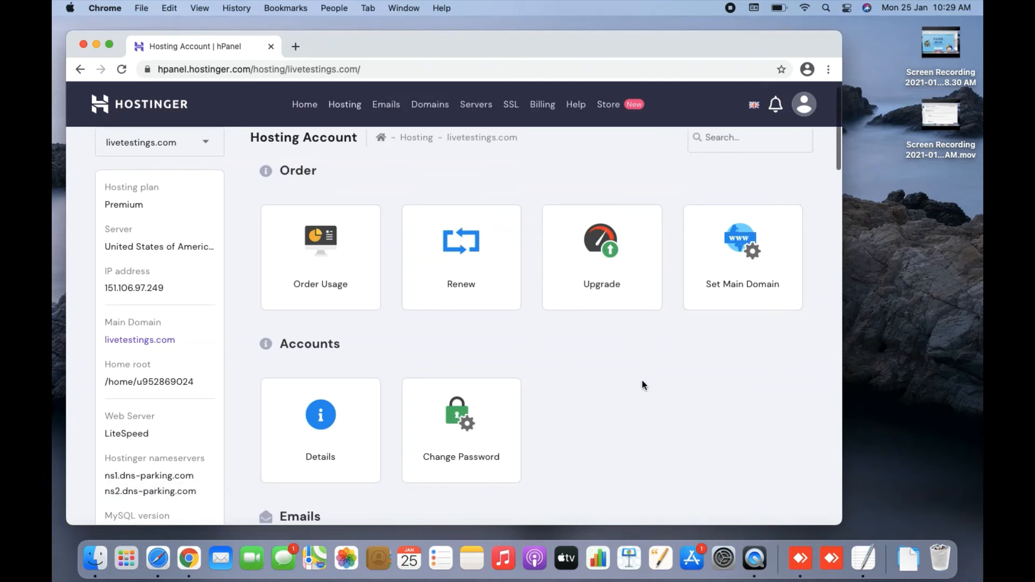
scroll(642, 385, down, 7)
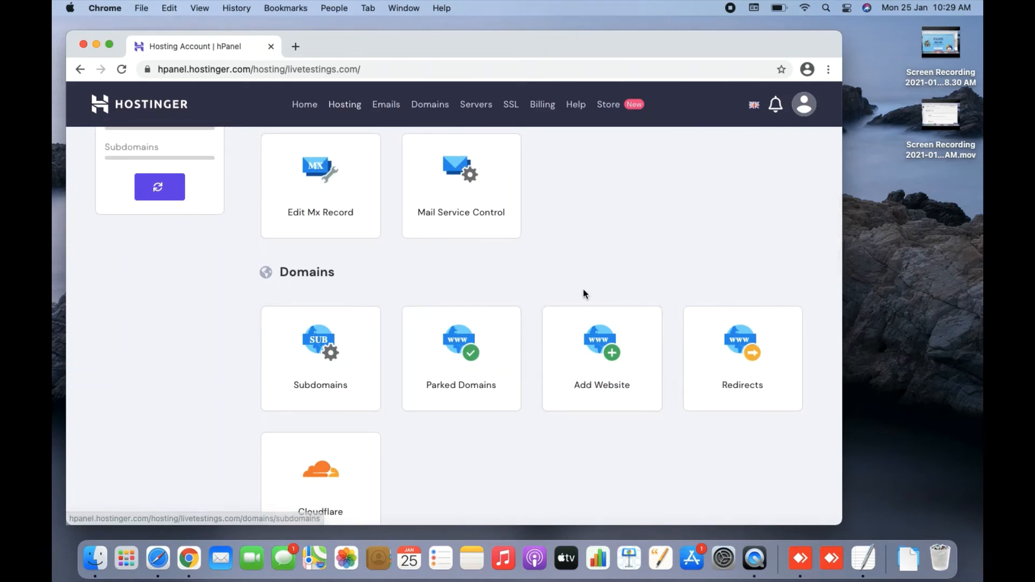
click(593, 373)
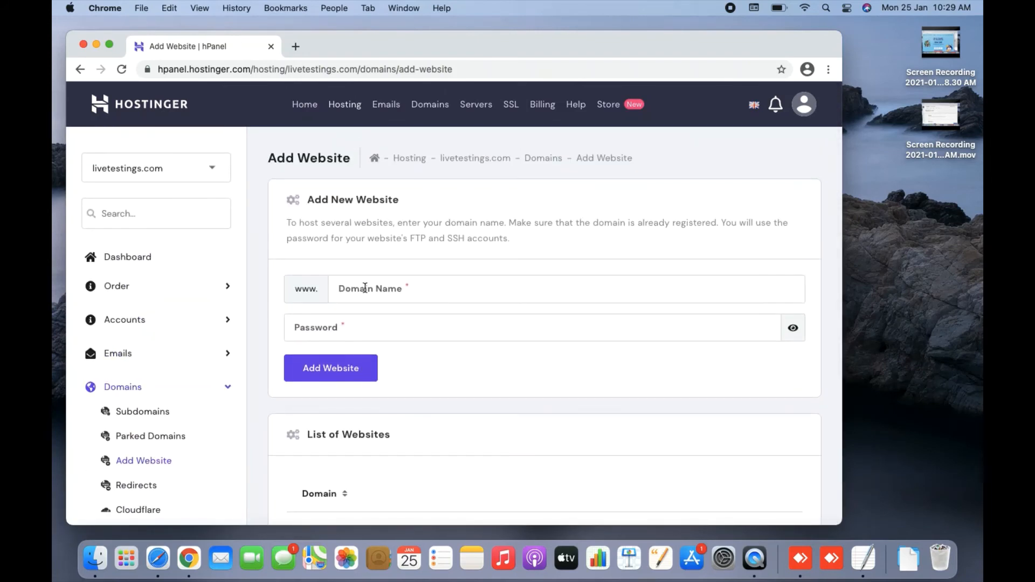
- Add onedigitalservice.xyz as a new website, entering the domain name and a password for its FTP and SSH accounts
click(398, 290)
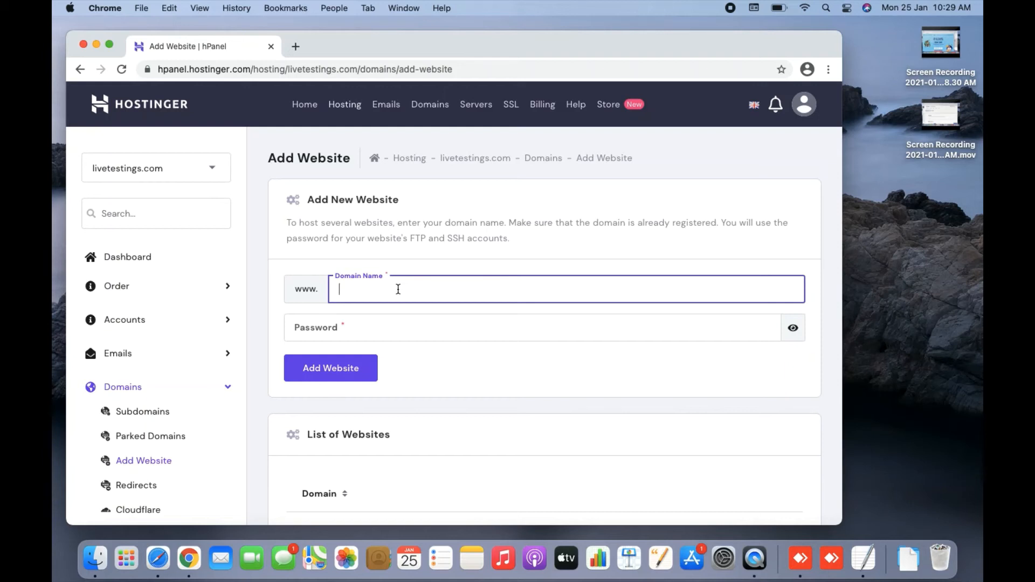
key(super+v)
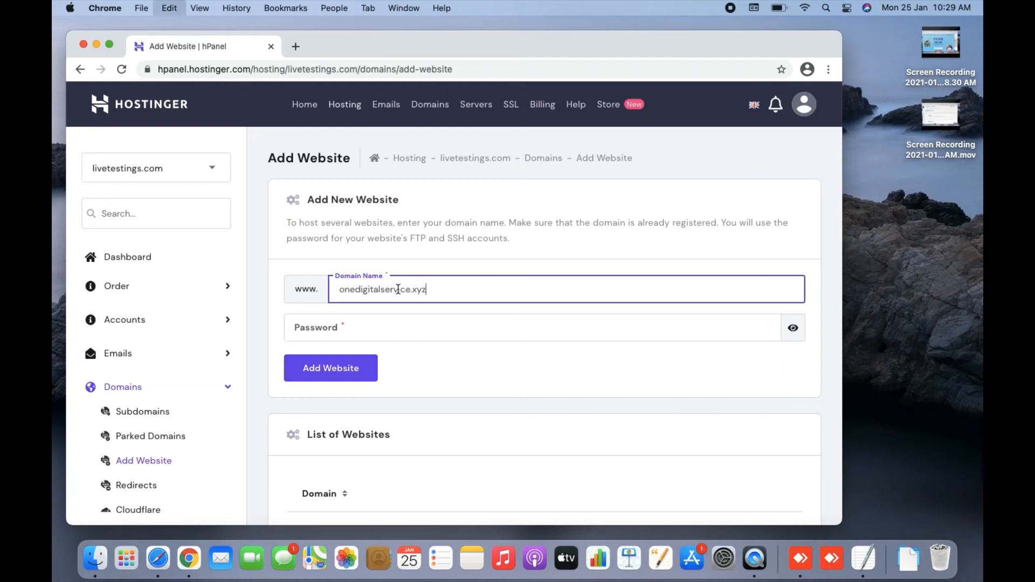
click(446, 372)
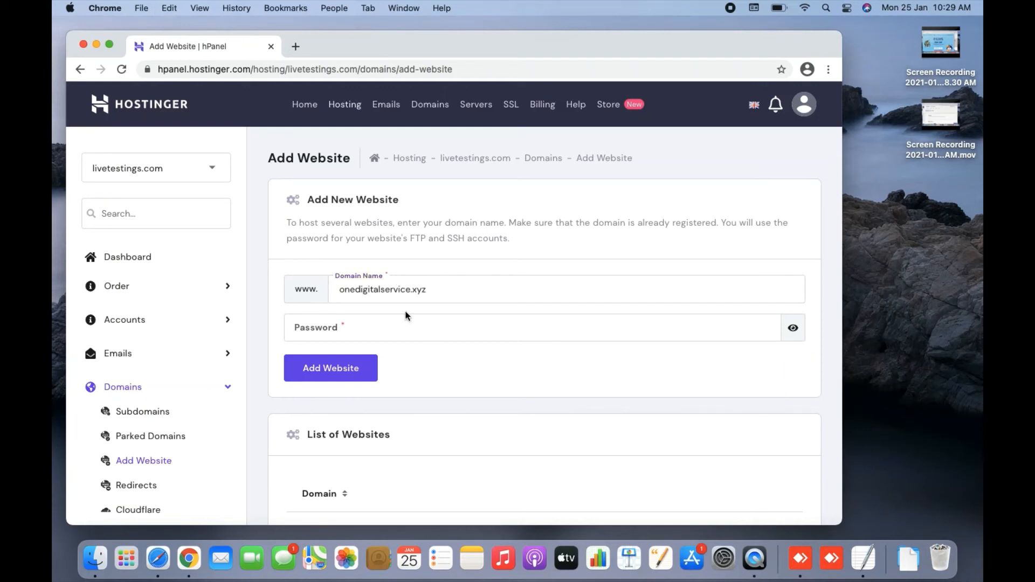
click(398, 331)
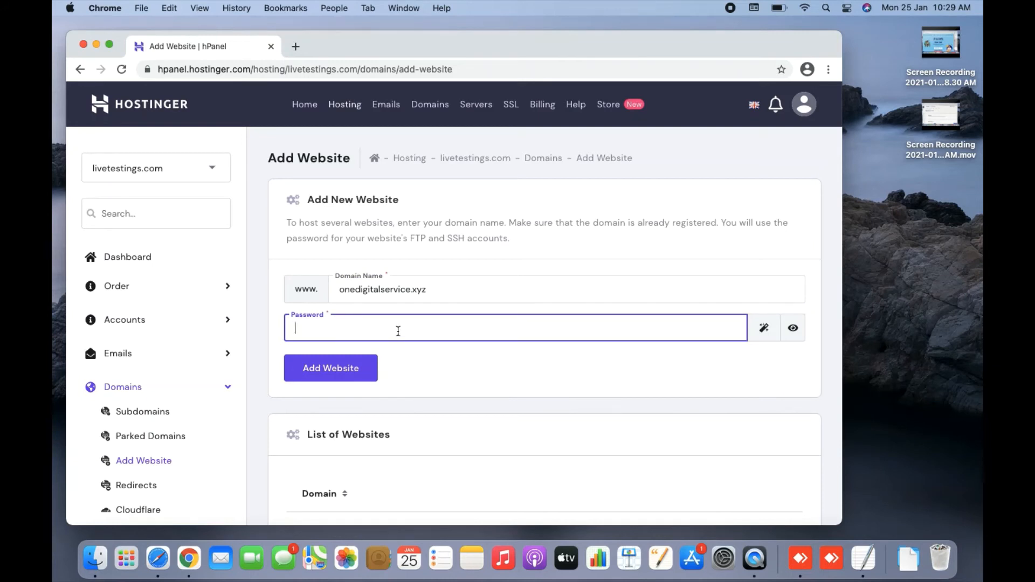
text(•)
click(441, 388)
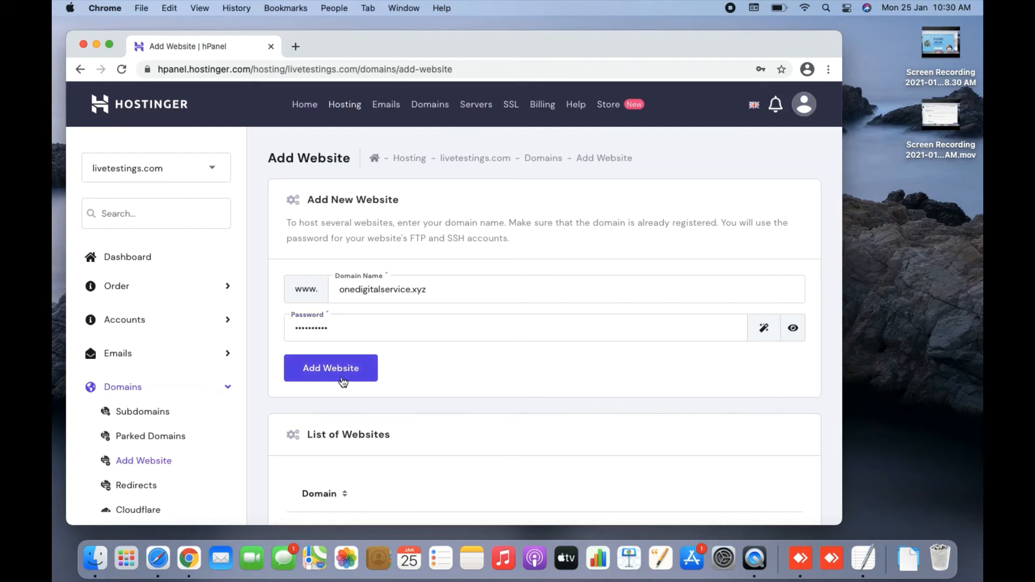
click(326, 371)
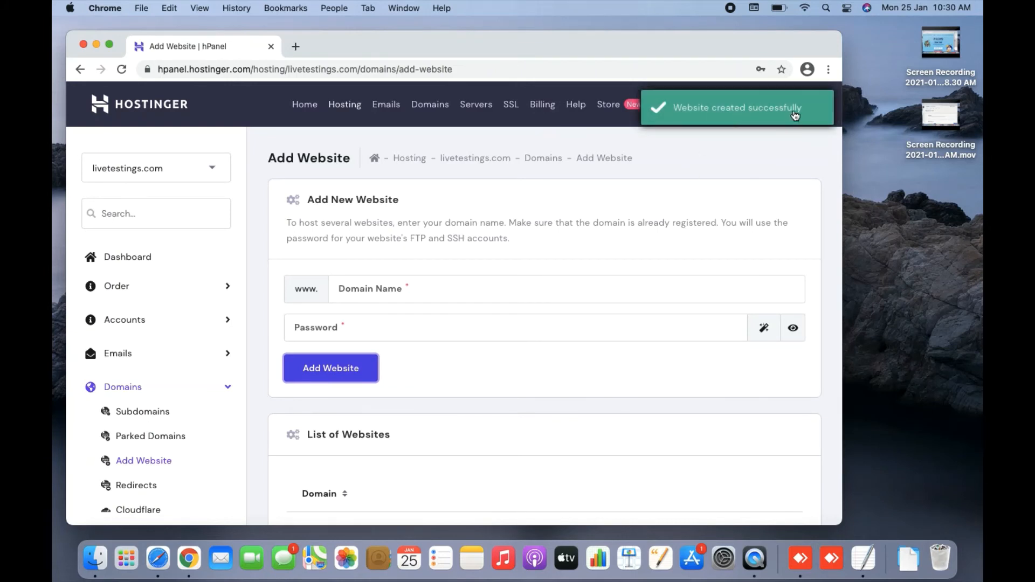
click(502, 384)
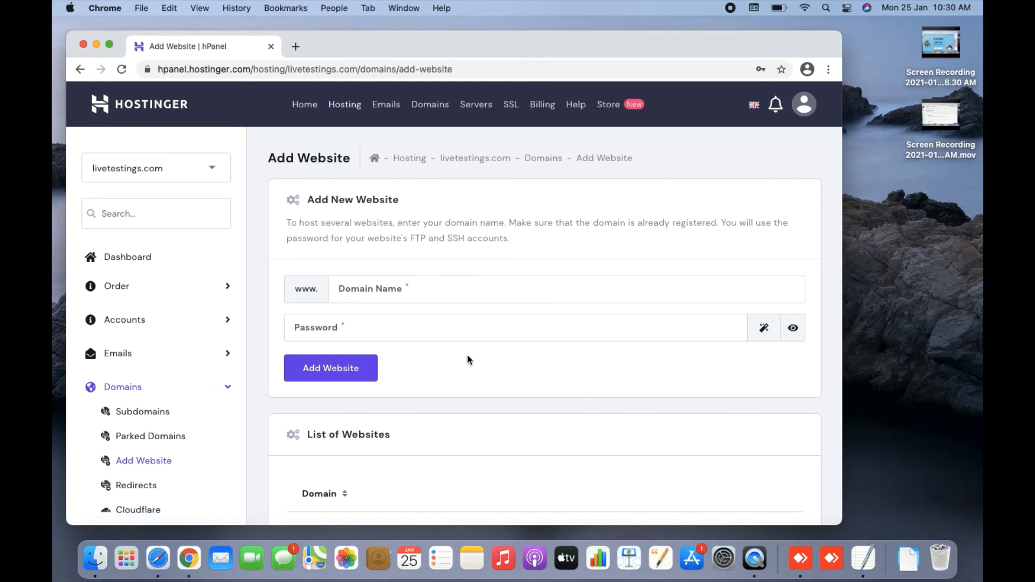
- Find onedigitalservice.xyz in the List of Websites and open its management page, dismissing the browser's offer to save the password
scroll(467, 360, down, 5)
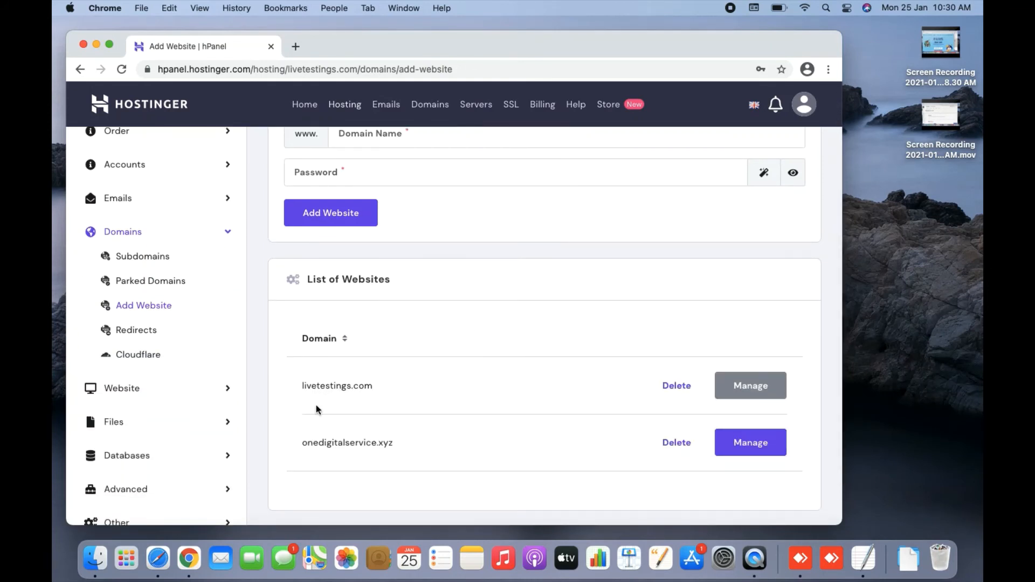
drag(305, 443, 386, 443)
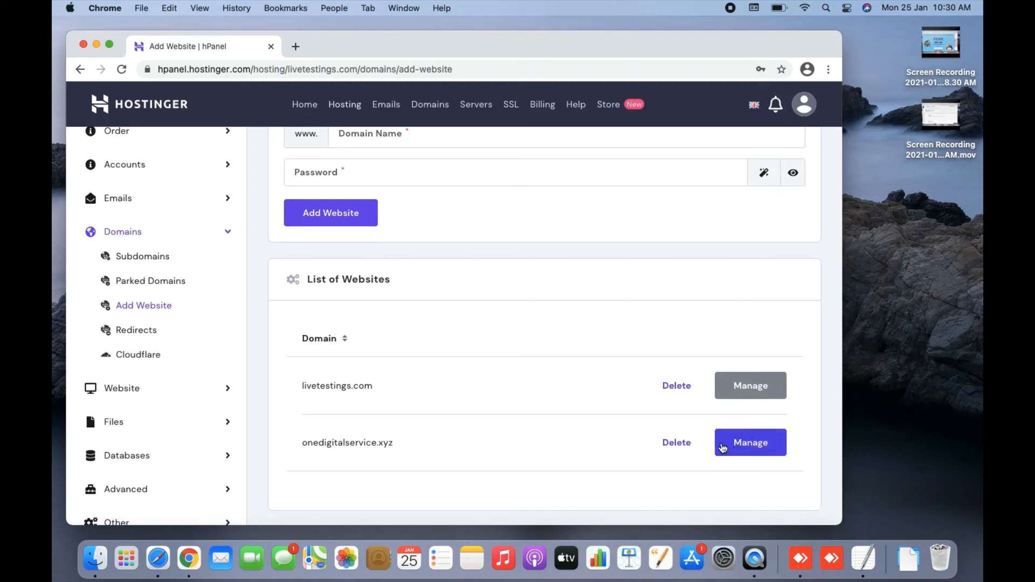
click(751, 442)
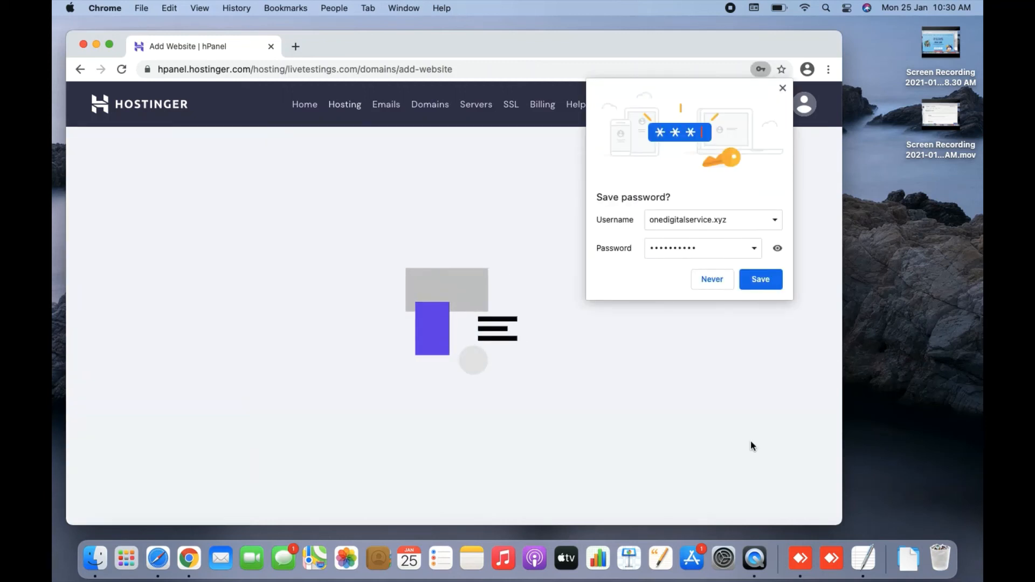
click(782, 90)
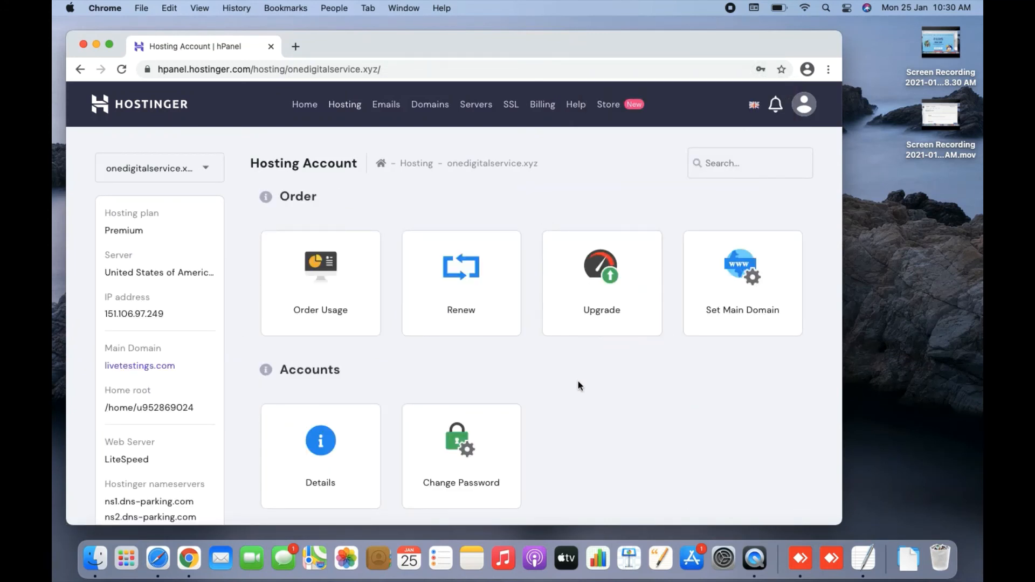
- Look through the Accounts, Emails, Domains and Website tools in the onedigitalservice.xyz hosting account
scroll(577, 380, down, 5)
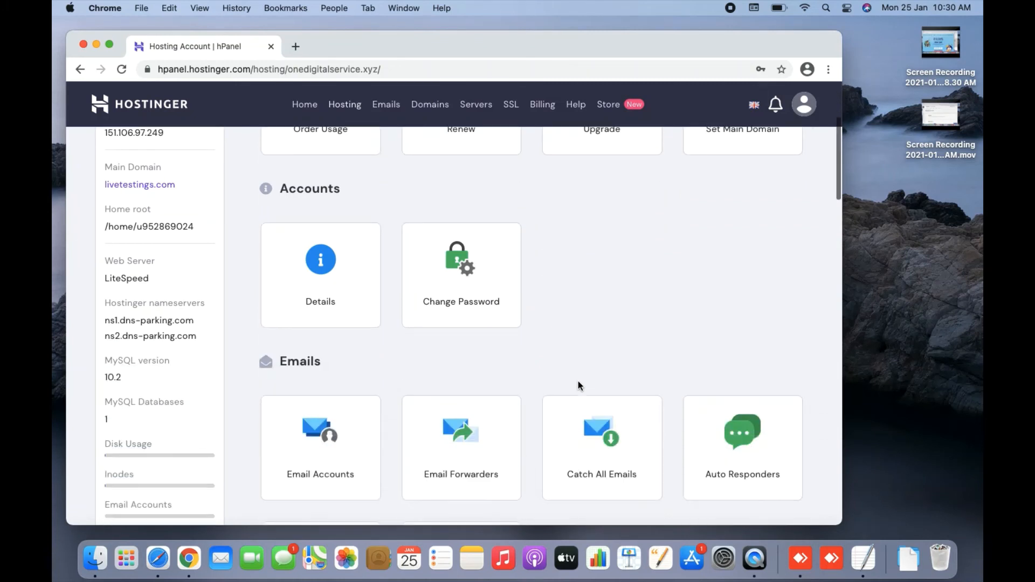
scroll(579, 386, down, 5)
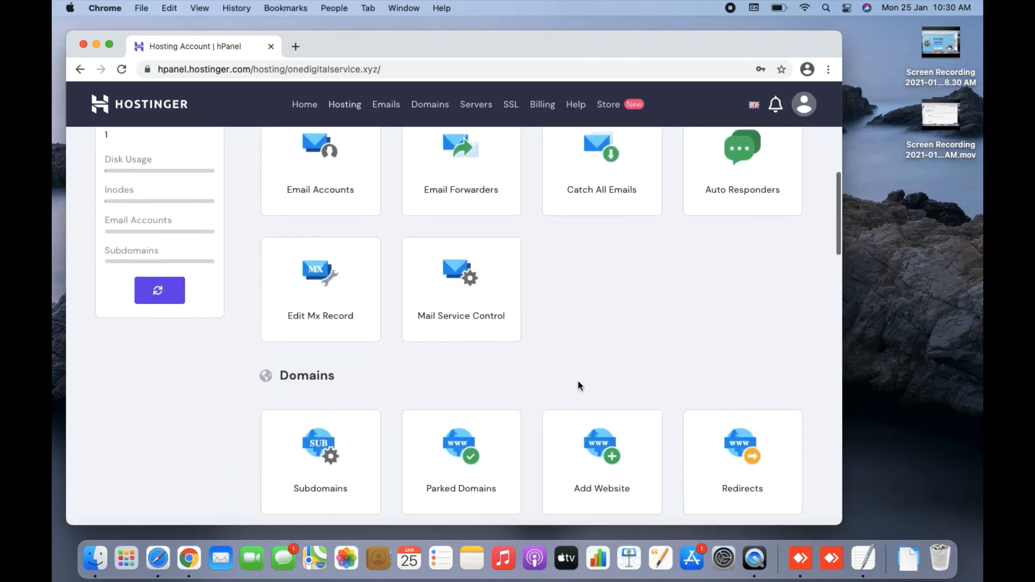
scroll(579, 386, down, 4)
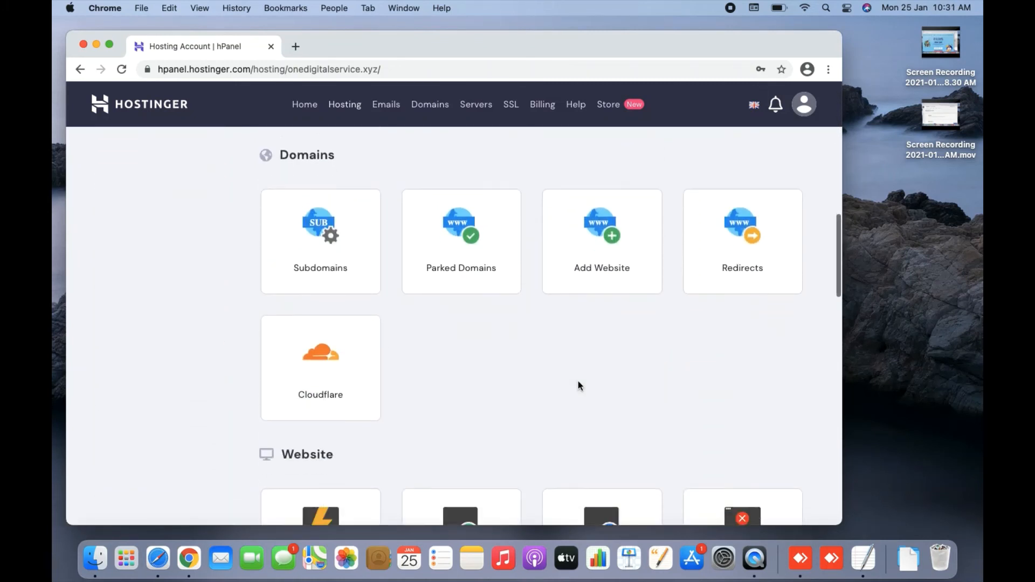
scroll(578, 386, down, 2)
scroll(577, 385, up, 3)
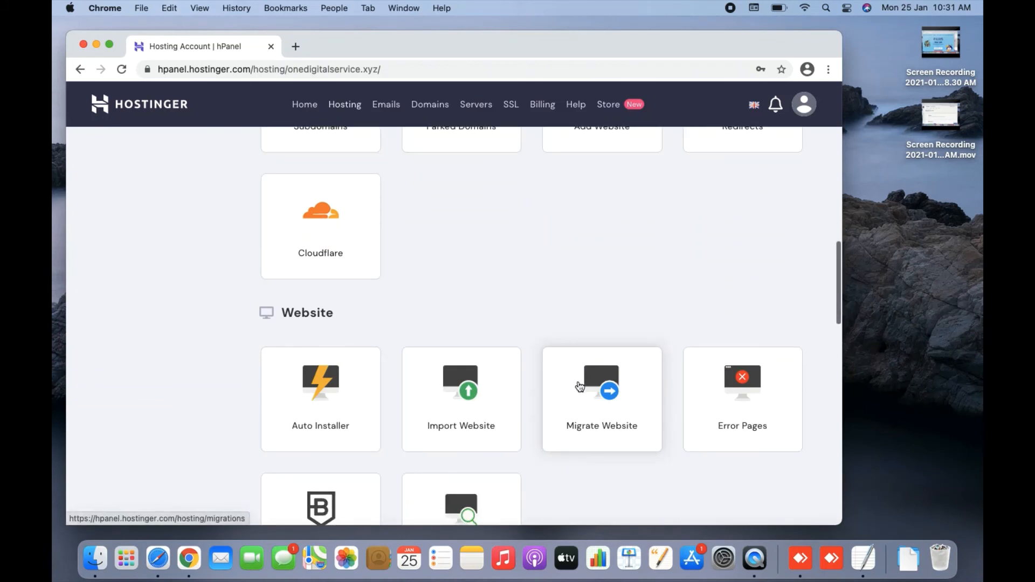
scroll(578, 386, up, 11)
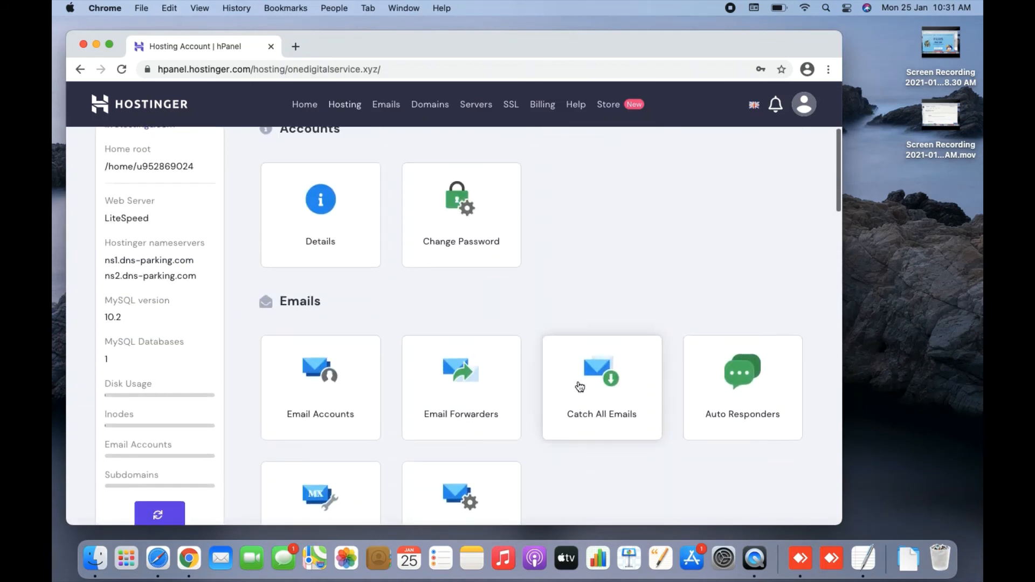
- Check the domain pointing status notice for onedigitalservice.xyz at the start of its Hosting Account page
scroll(578, 380, up, 2)
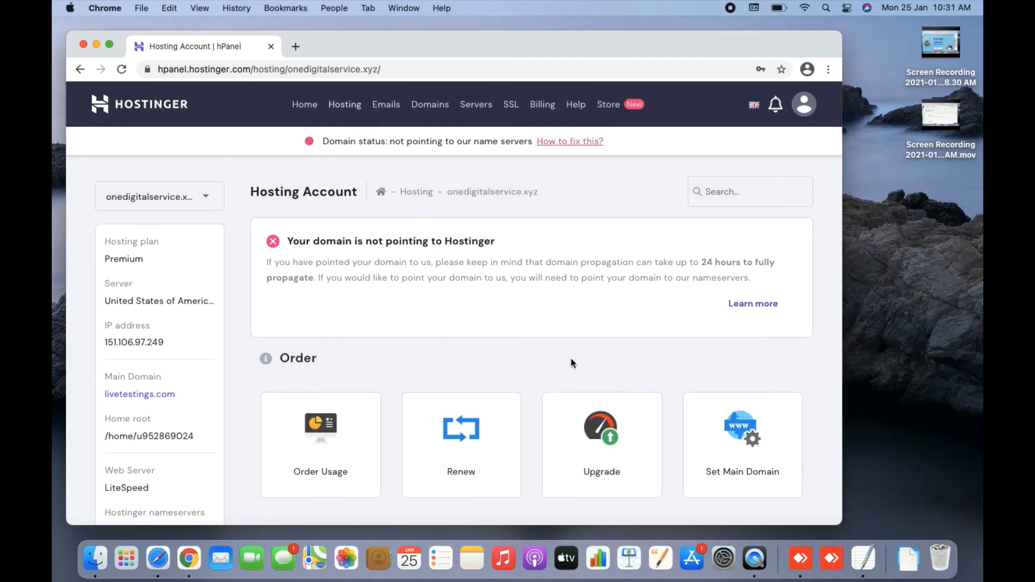
drag(294, 242, 495, 244)
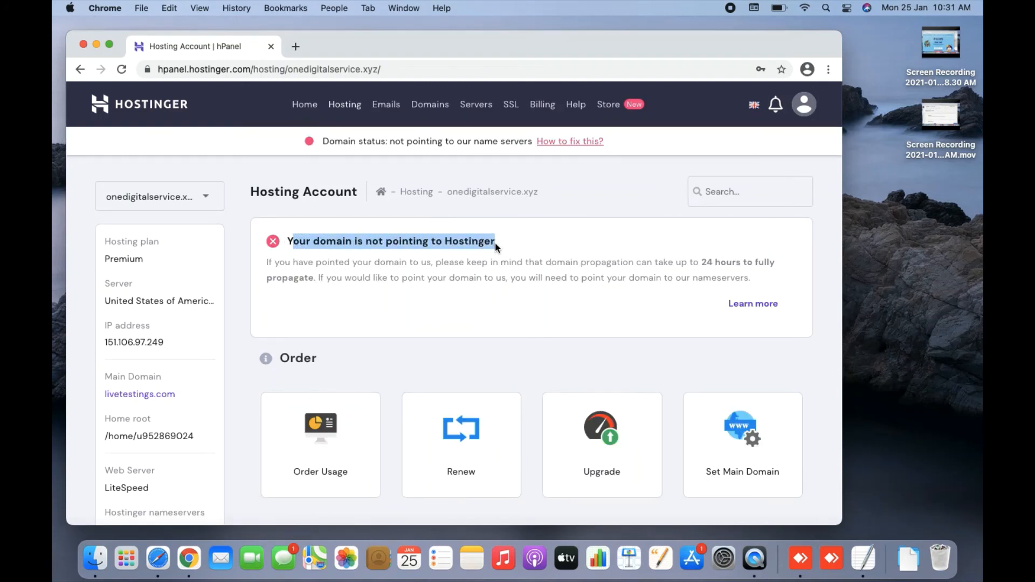
click(318, 271)
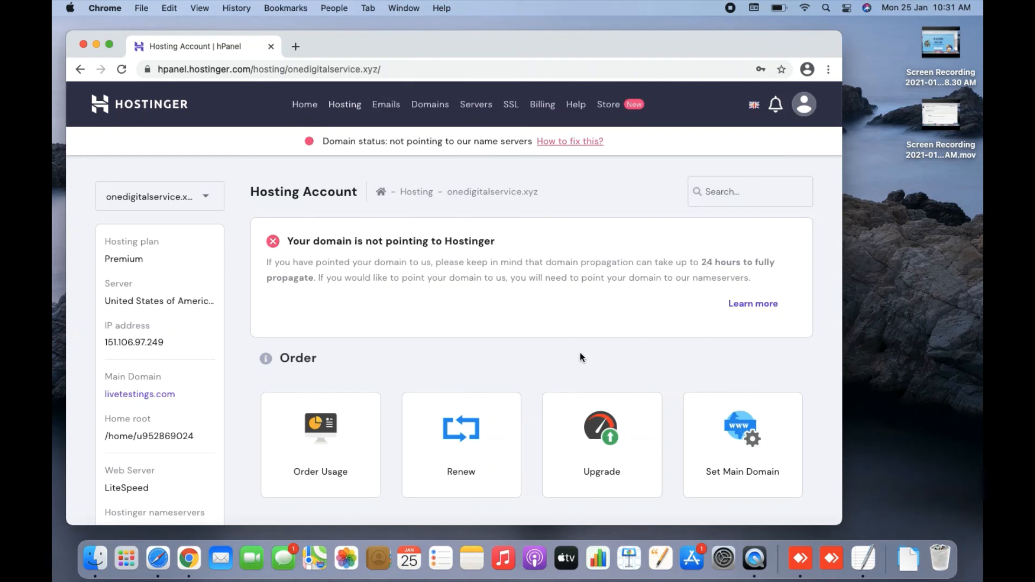
- Open the File Manager for onedigitalservice.xyz to view its root folder, and return to the Hosting Account page
scroll(581, 357, down, 7)
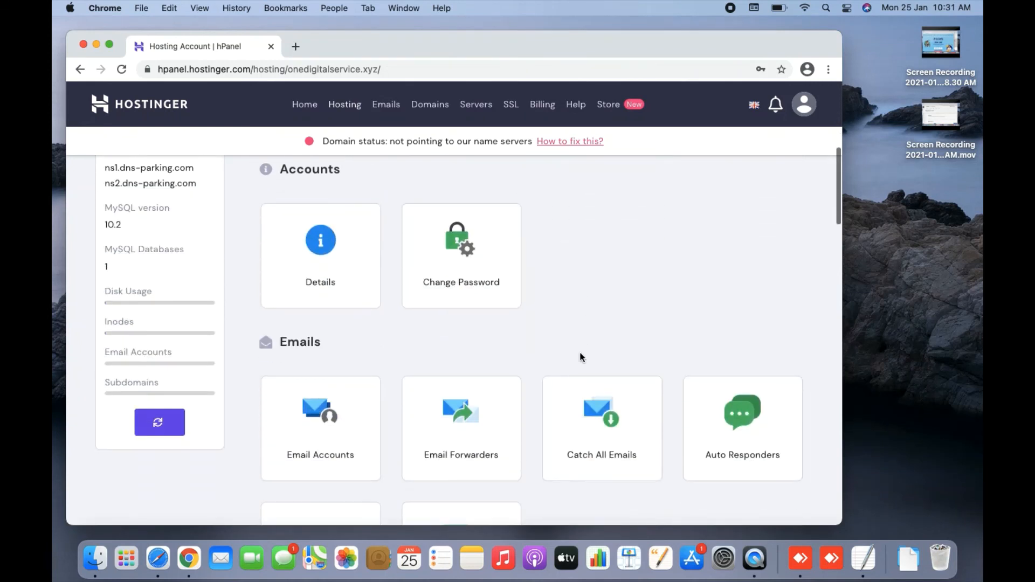
scroll(581, 356, down, 8)
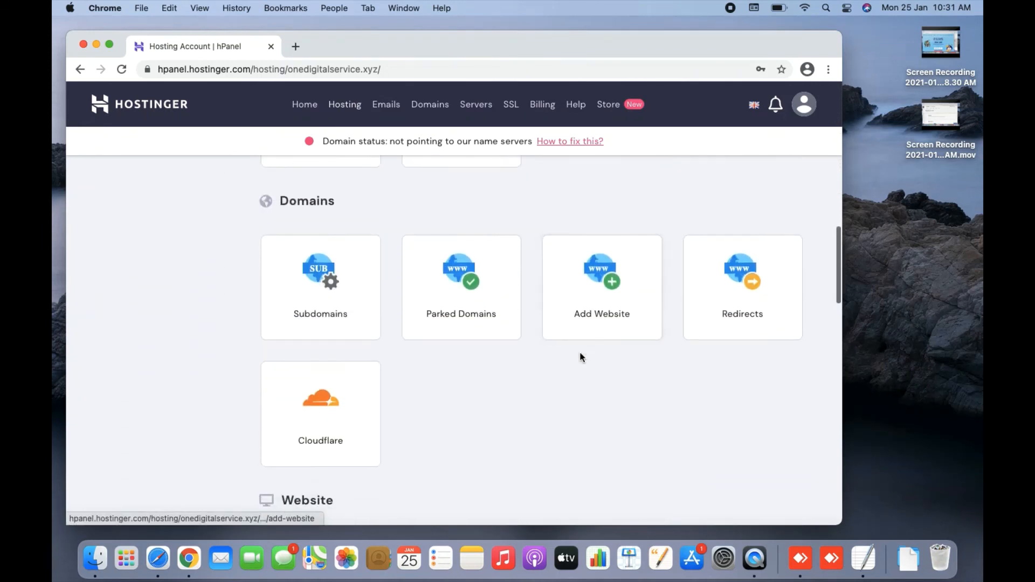
scroll(580, 357, down, 4)
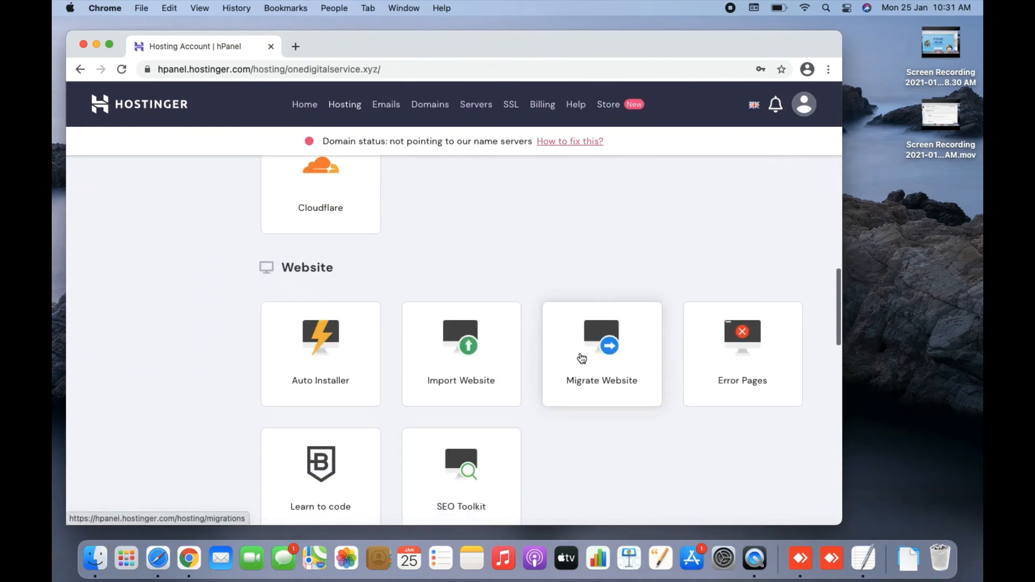
scroll(581, 358, down, 5)
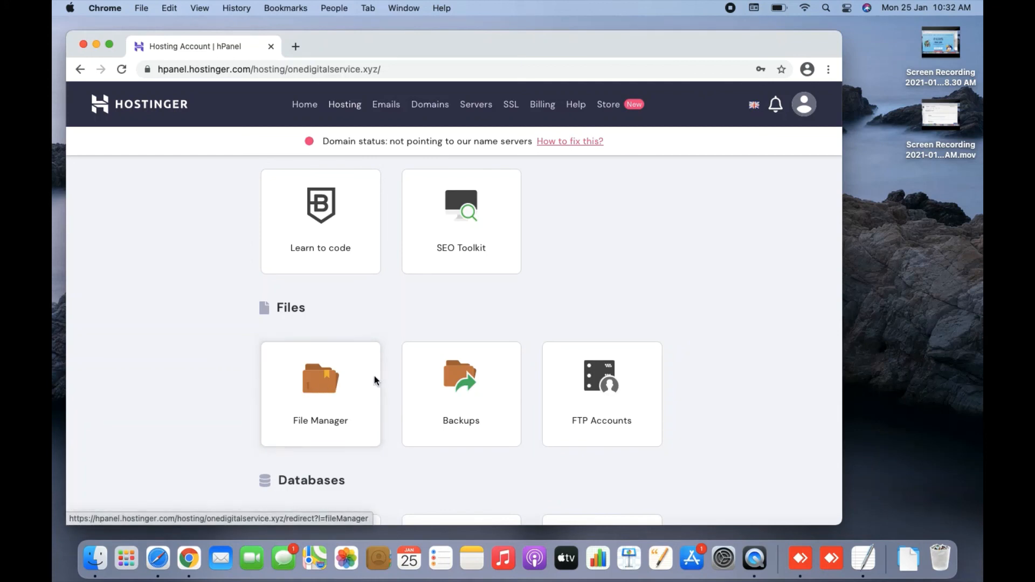
click(322, 401)
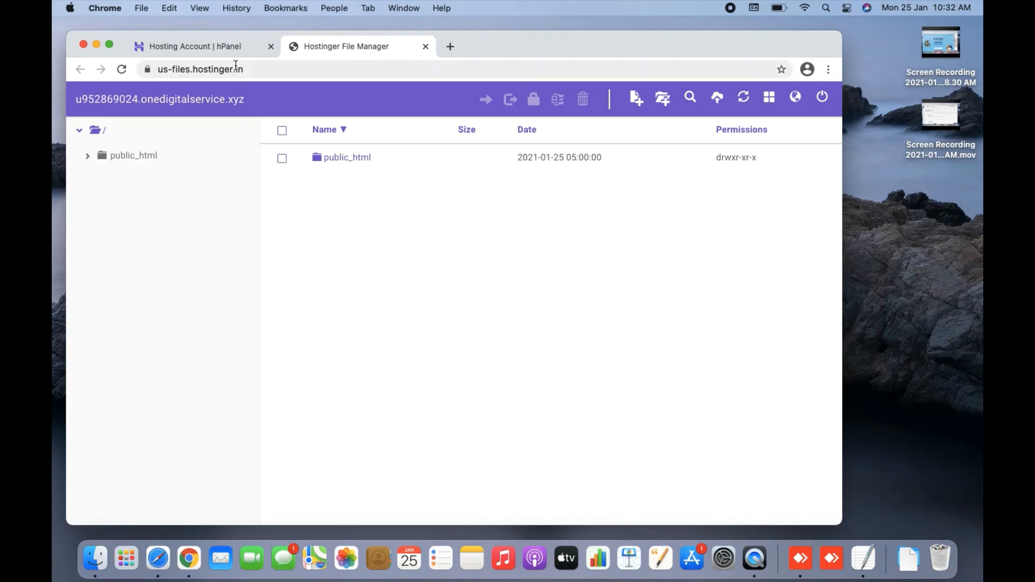
click(199, 51)
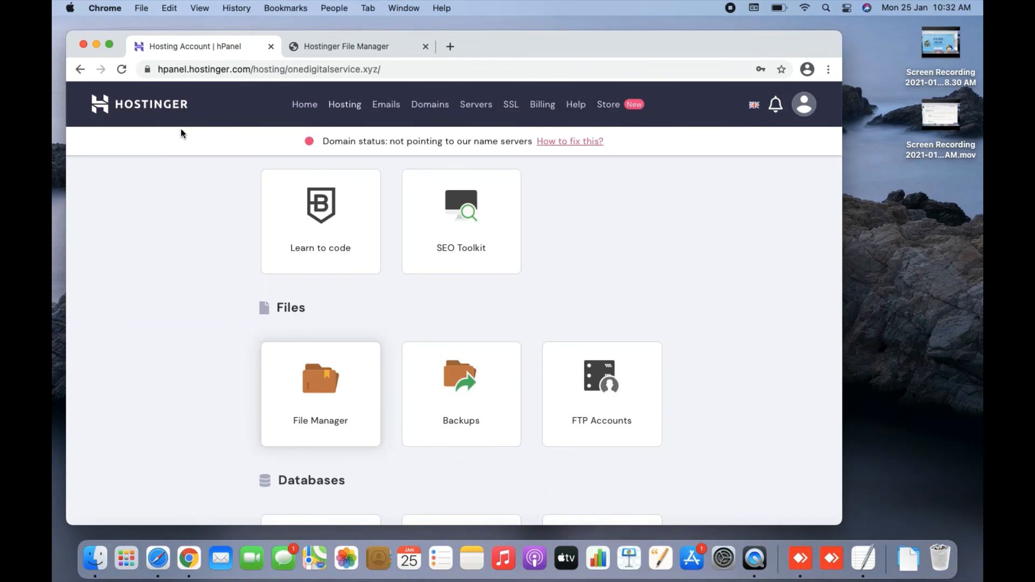